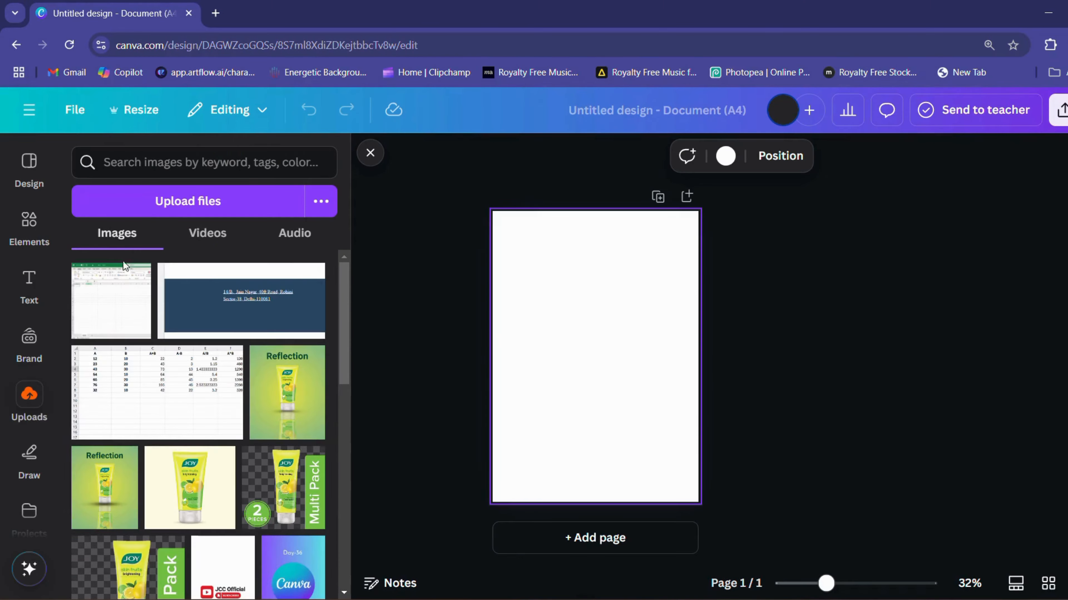
Step: Place the uploaded Excel screenshot on the page and enlarge it until it fills the whole A4 page
left_click(160, 318)
left_click_drag(584, 331, 543, 264)
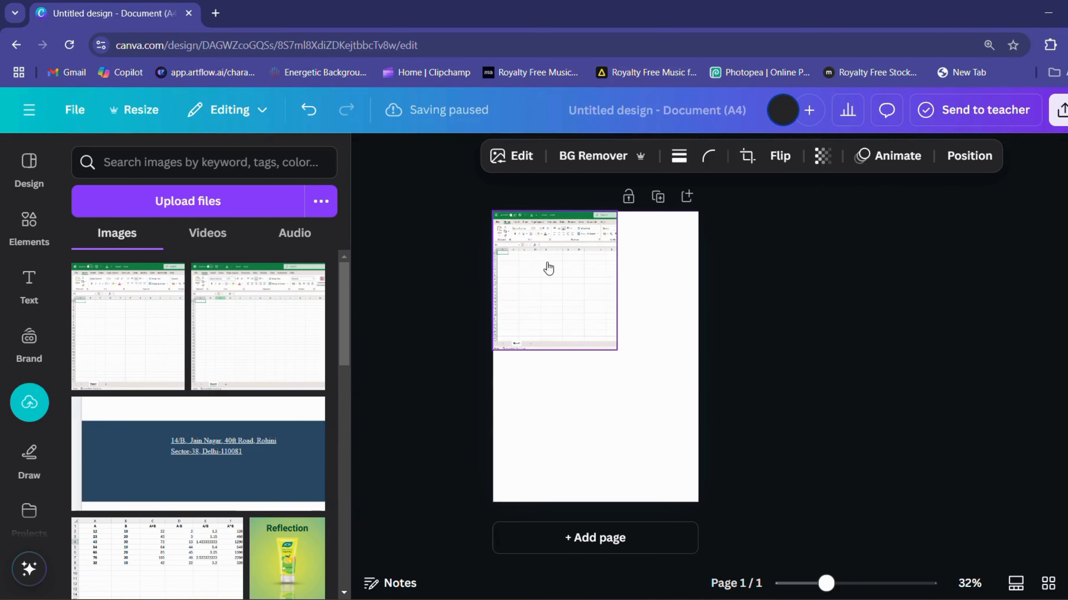
left_click_drag(616, 356, 650, 488)
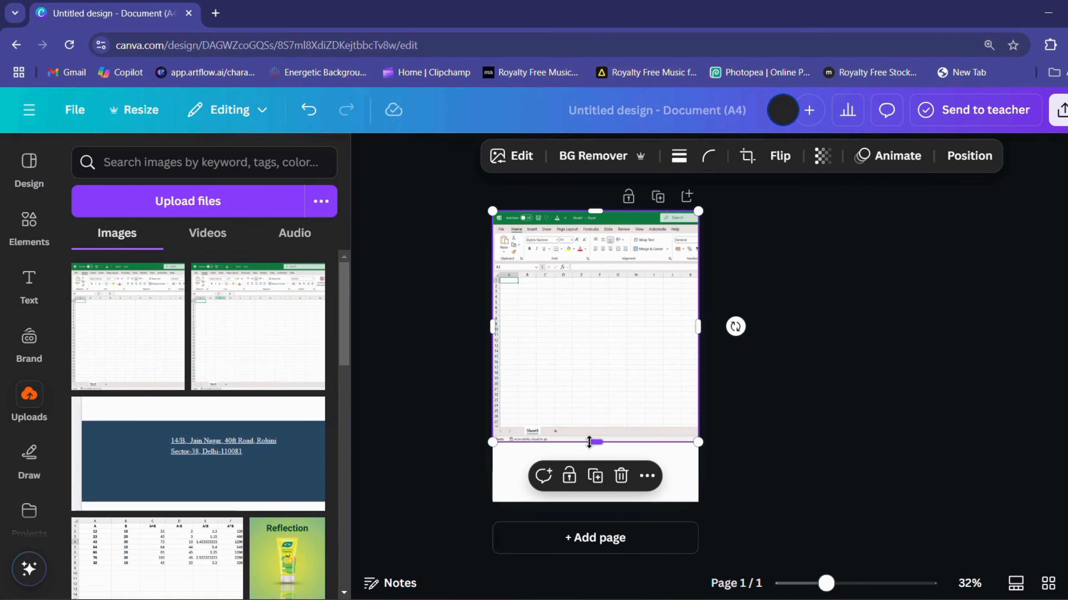
left_click_drag(591, 443, 589, 502)
left_click_drag(591, 386, 605, 385)
left_click_drag(511, 380, 505, 358)
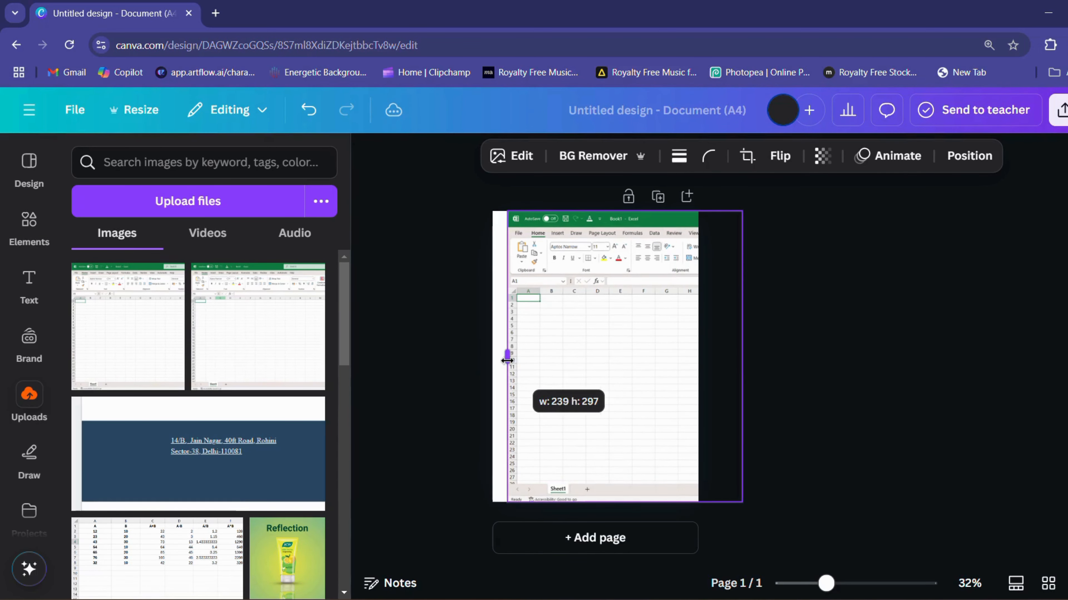
left_click(791, 343)
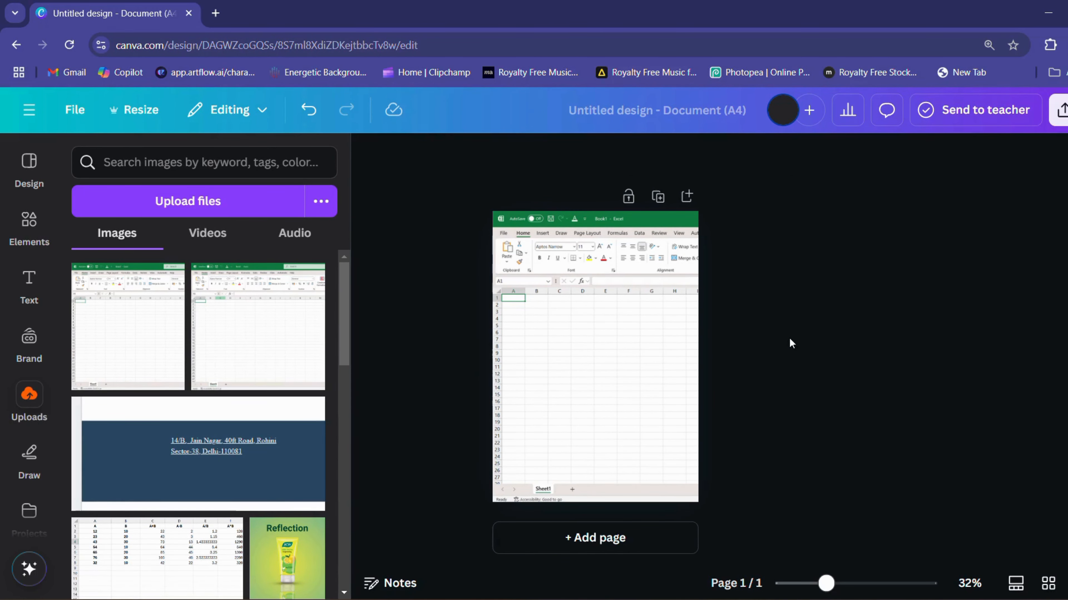
Step: Add a square shape from the shapes collection and place it at cell A1 of the spreadsheet grid
left_click(29, 221)
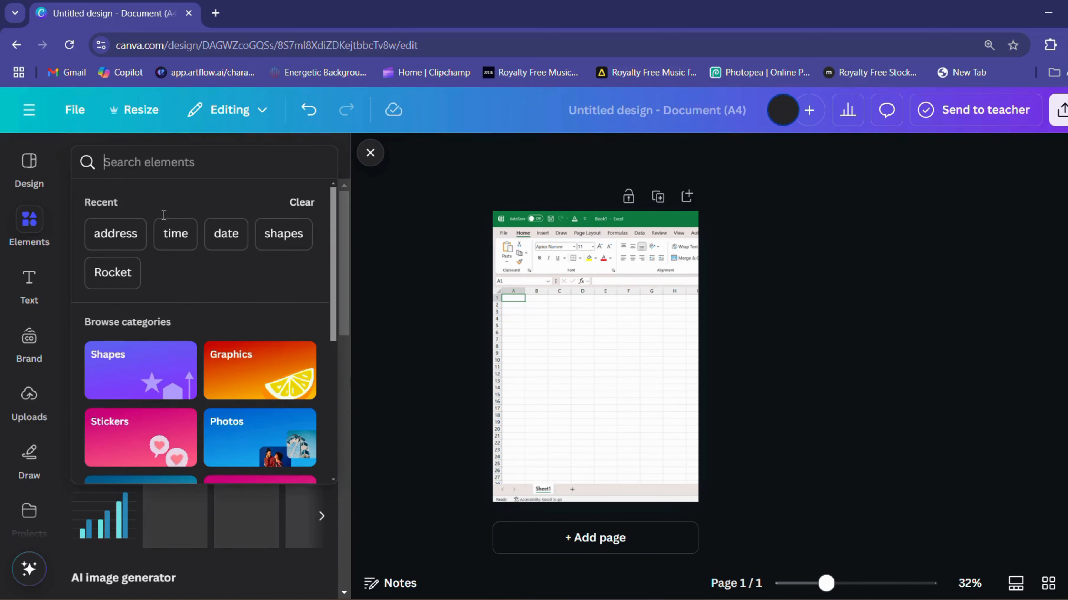
left_click(283, 234)
left_click(103, 335)
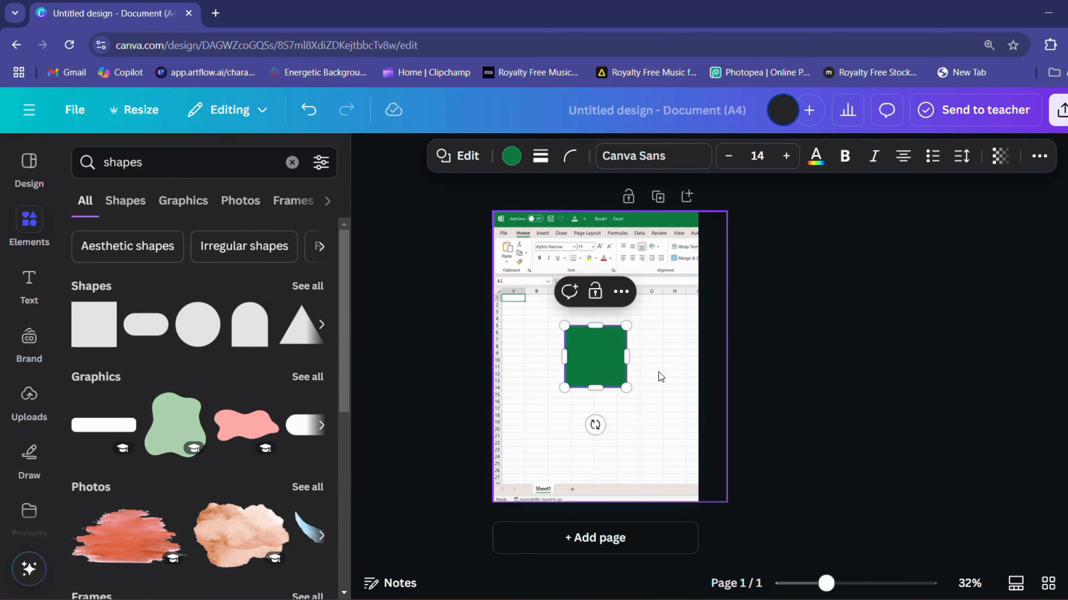
left_click_drag(572, 353, 503, 336)
scroll(529, 339, "up", 4)
scroll(517, 345, "down", 3)
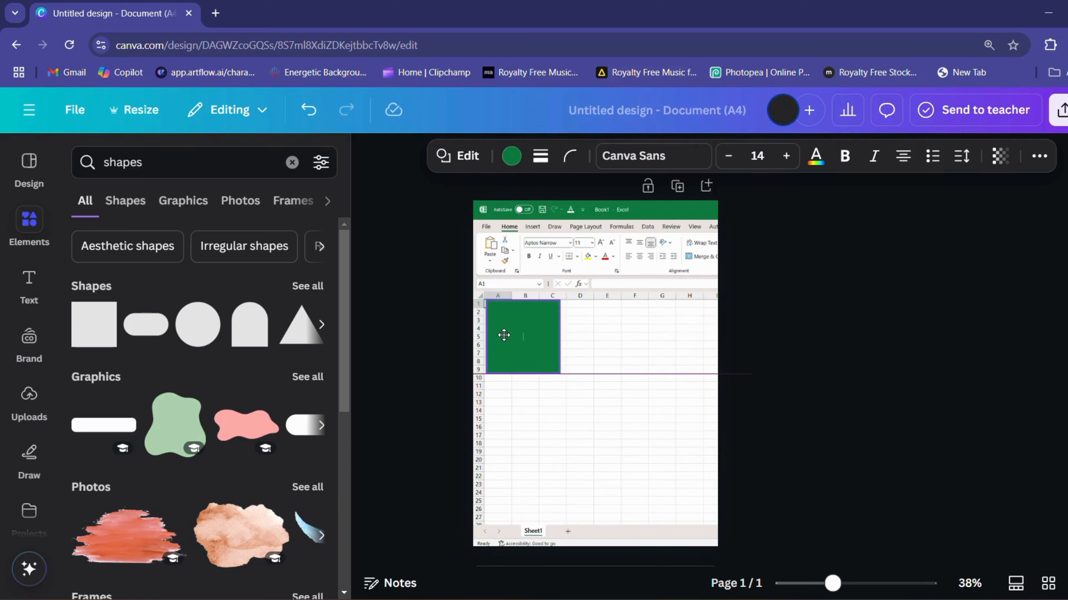
Step: Stretch the green square to about 201 mm wide so it covers all the cells down to the sheet tab row
left_click_drag(560, 373, 675, 523)
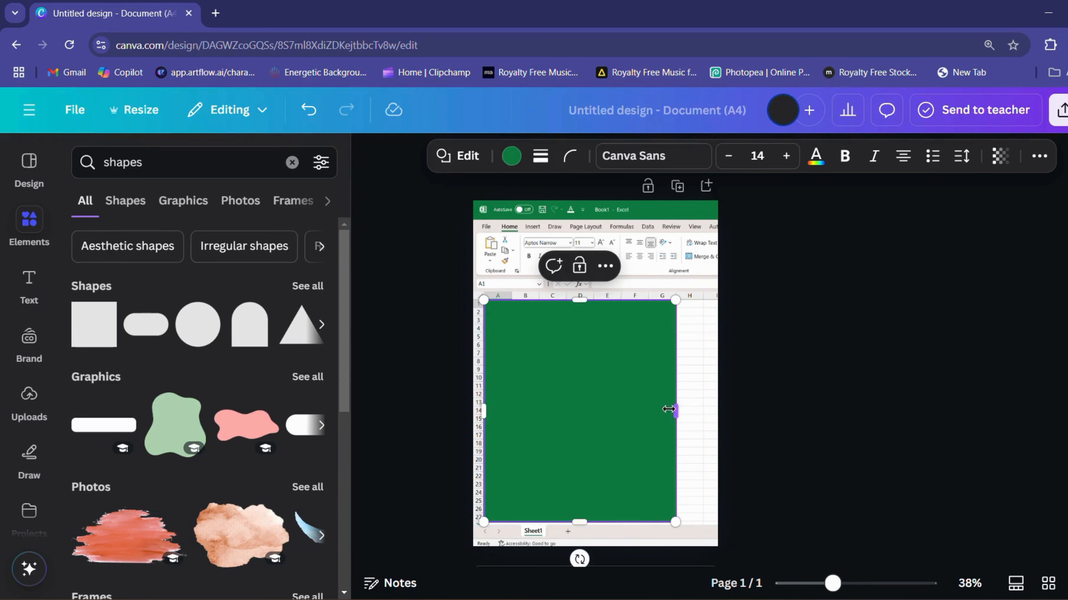
left_click_drag(705, 419, 744, 421)
left_click(657, 407)
left_click_drag(680, 409, 718, 414)
left_click_drag(648, 391, 605, 355)
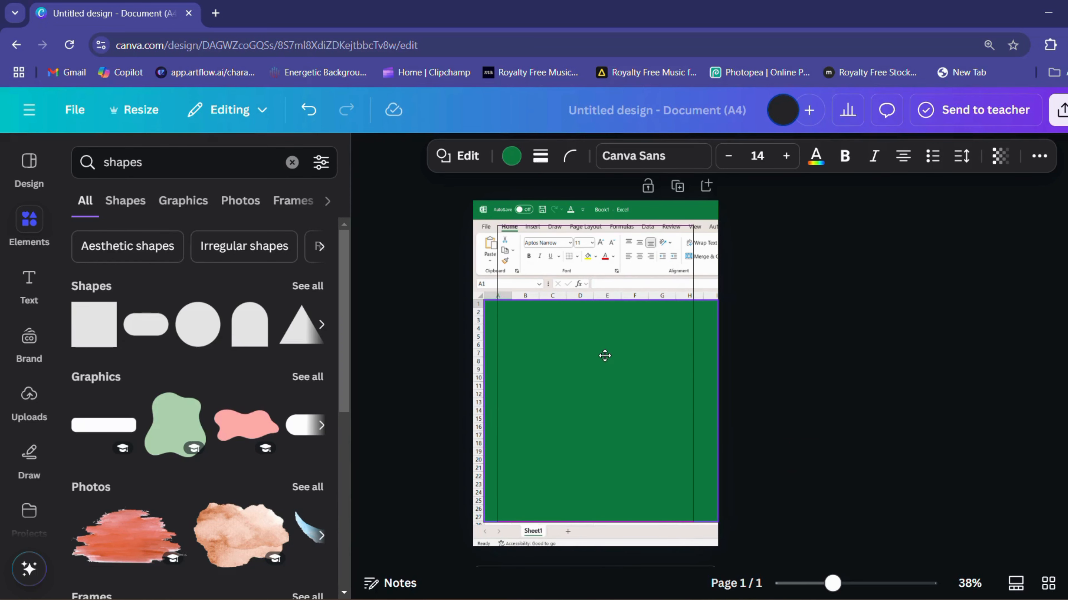
left_click_drag(602, 521, 605, 523)
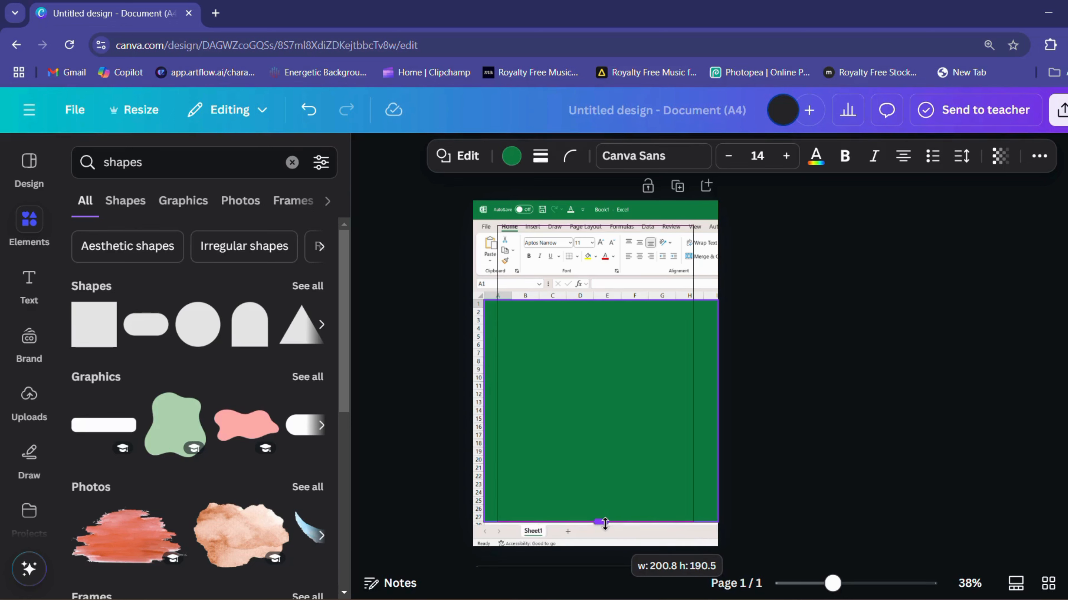
left_click_drag(605, 526, 605, 528)
left_click(784, 471)
Step: Change the fill colour of the large green rectangle to white
left_click(644, 431)
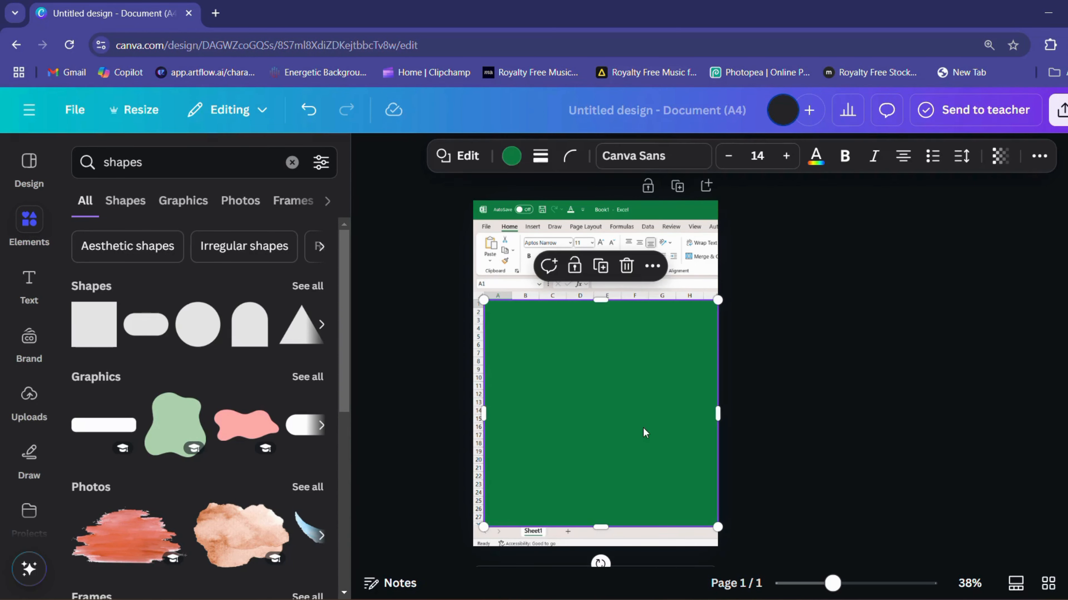
left_click(510, 156)
left_click(220, 297)
left_click(662, 389)
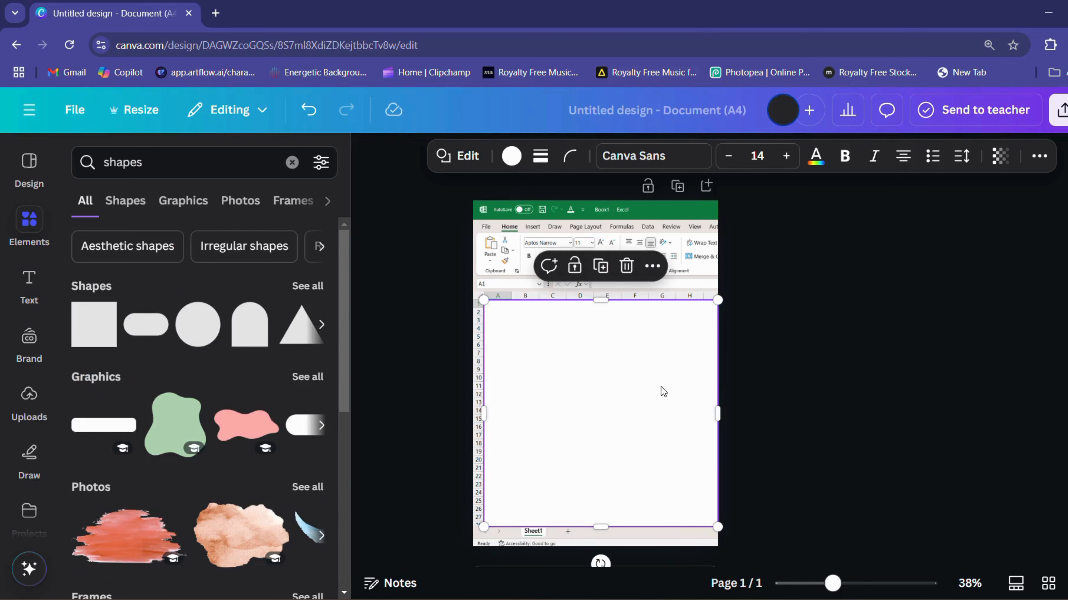
Step: Lock the white rectangle covering the spreadsheet cells
right_click(661, 389)
left_click(643, 431)
right_click(643, 430)
left_click(601, 268)
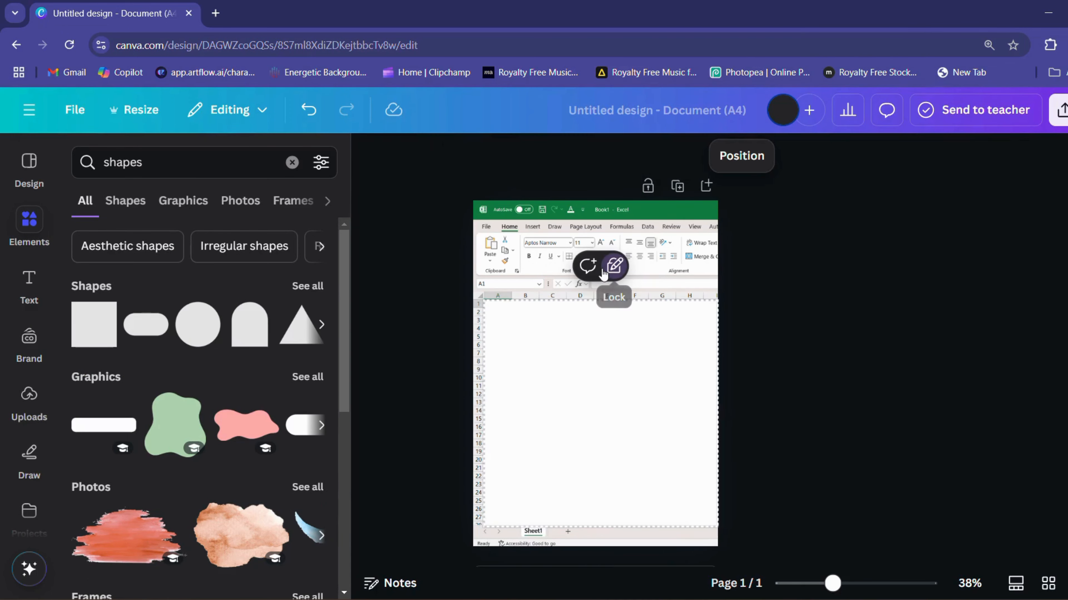
left_click(760, 352)
left_click(619, 367)
left_click(1008, 442)
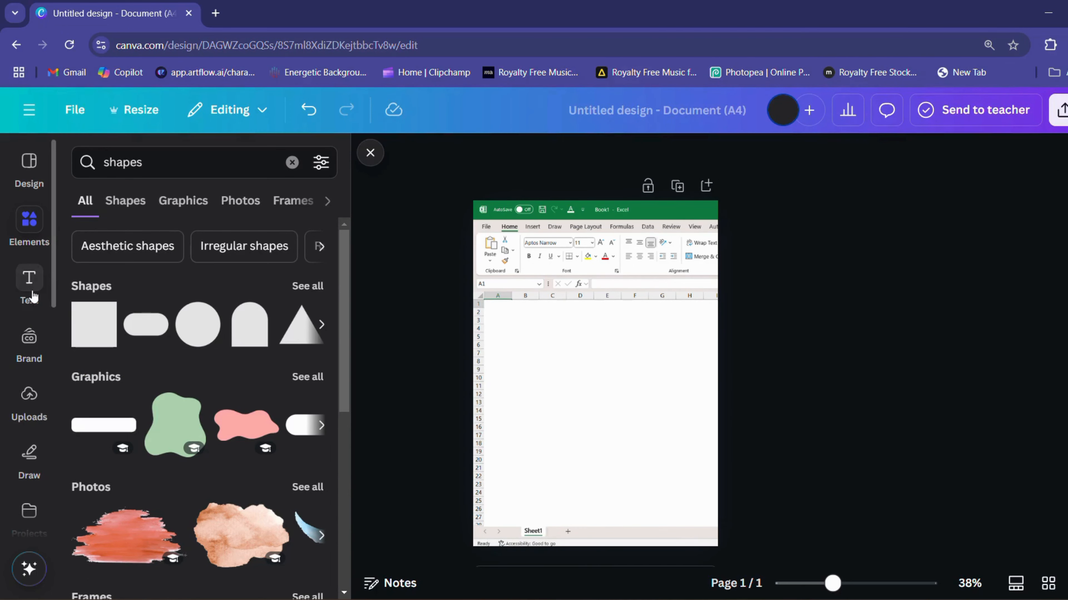
Step: Add a title-style text box over the white area reading "Free MS Excel AI Masterclass"
left_click(31, 286)
left_click(160, 295)
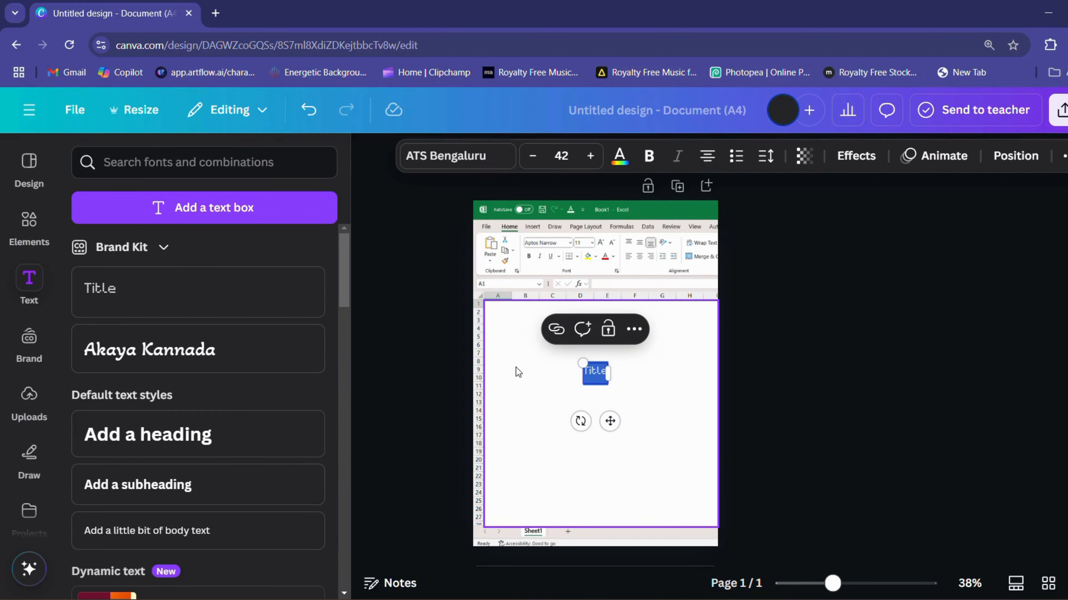
type("Free MS E")
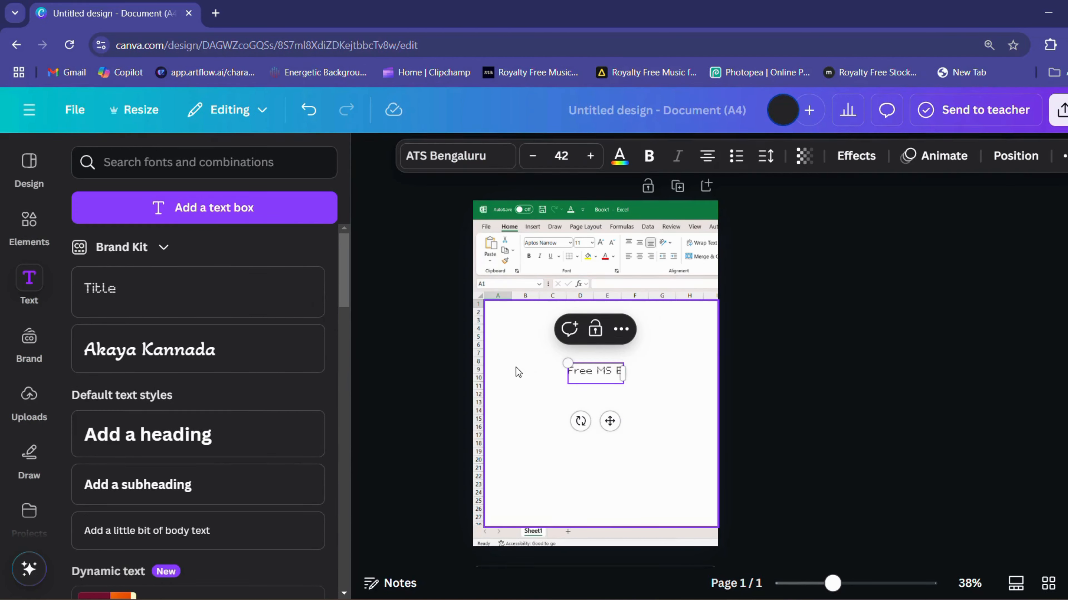
type("xcel AI Mas")
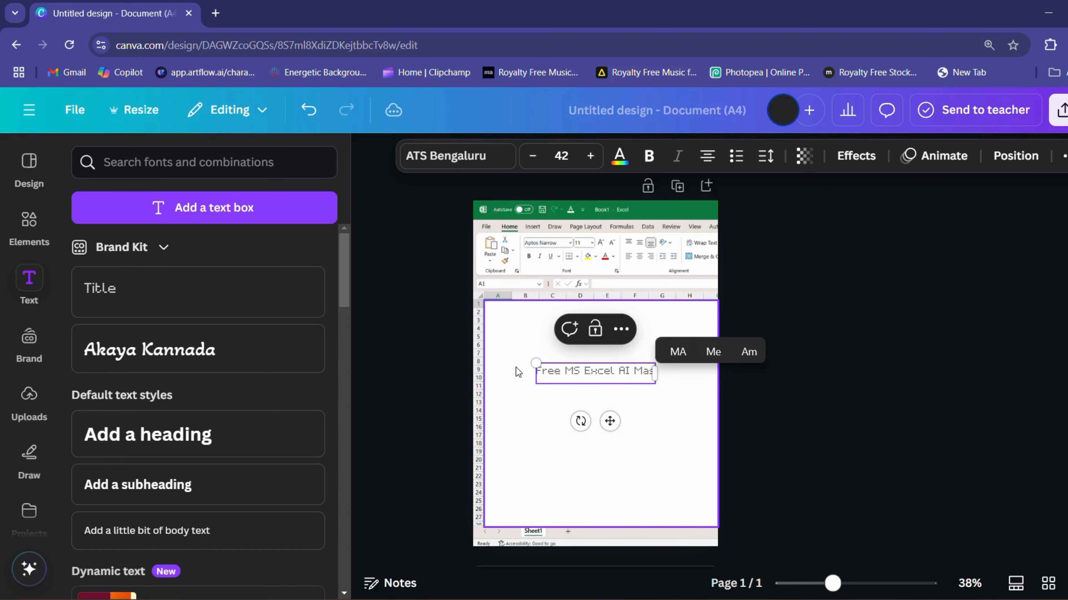
type("terclass")
left_click(584, 389)
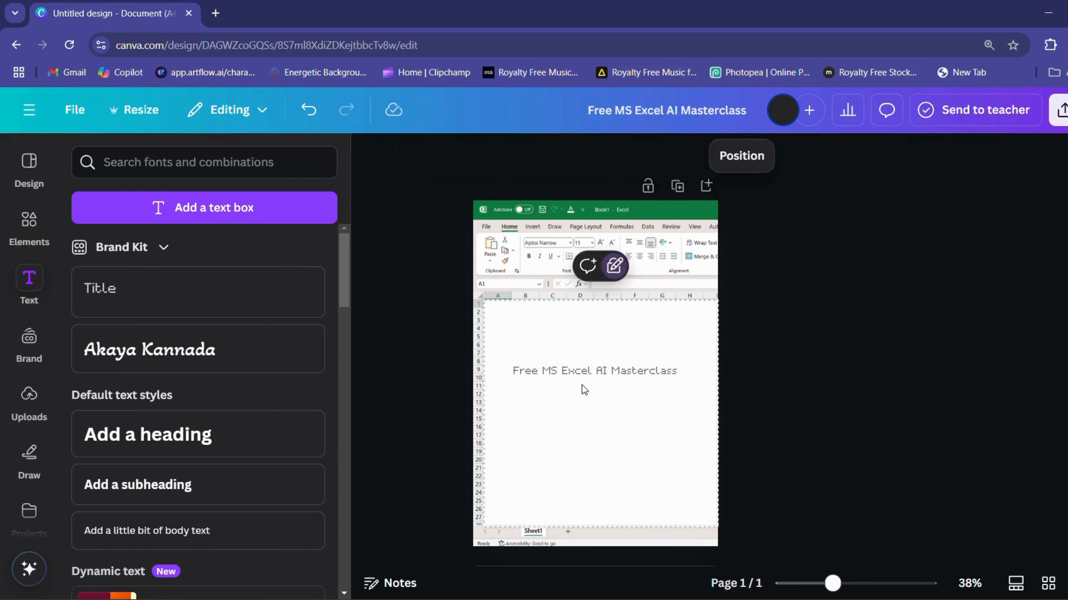
Step: Set the font of the "Free MS Excel AI Masterclass" text to Heading Now 71-78
double_click(584, 376)
left_click(445, 156)
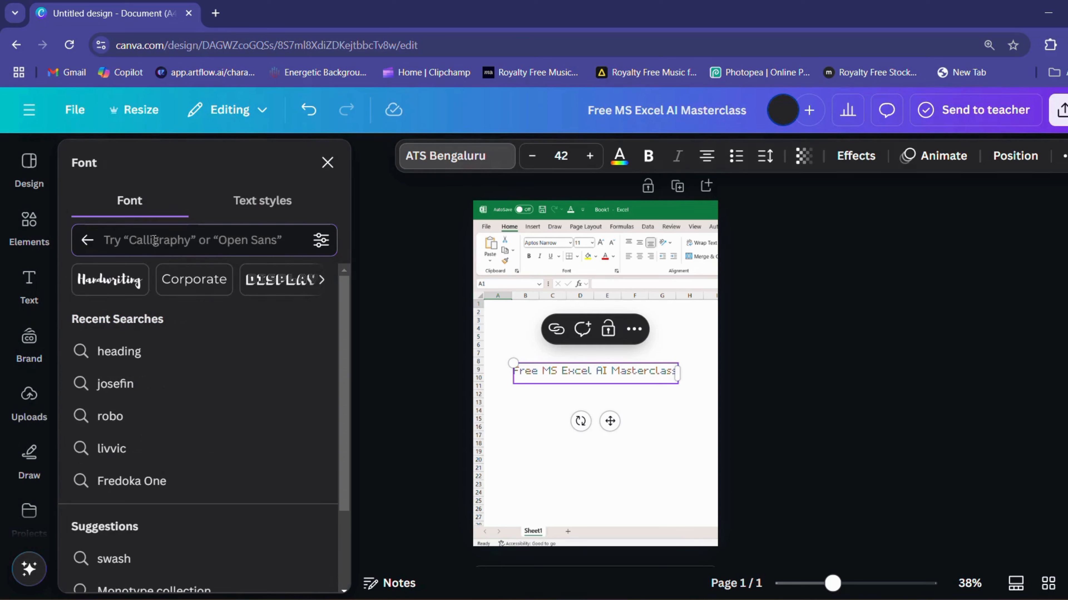
type("heading")
left_click(140, 319)
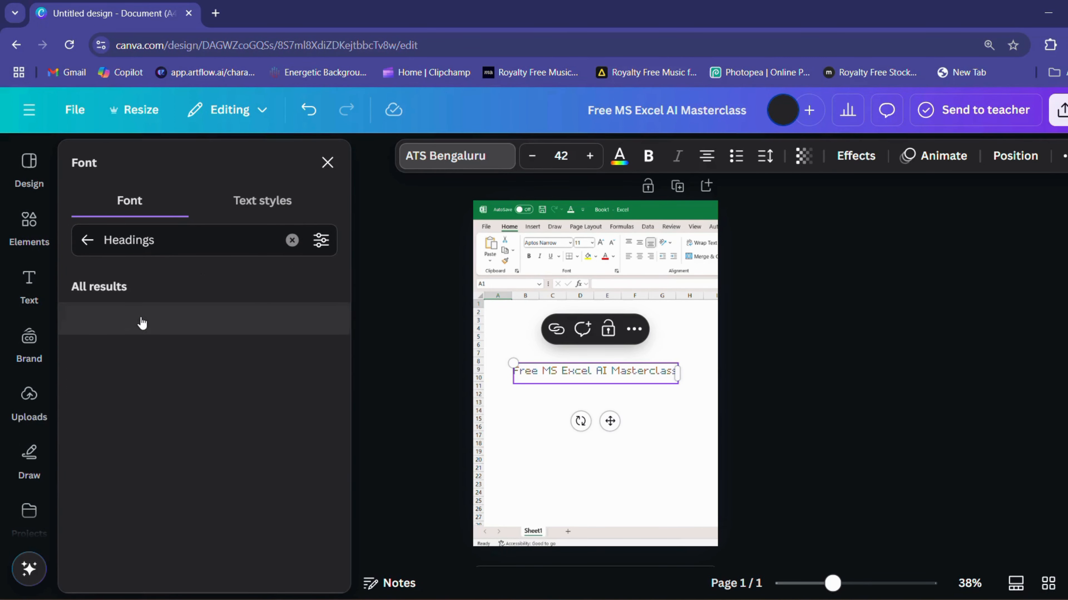
left_click(167, 245)
key("BackSpace")
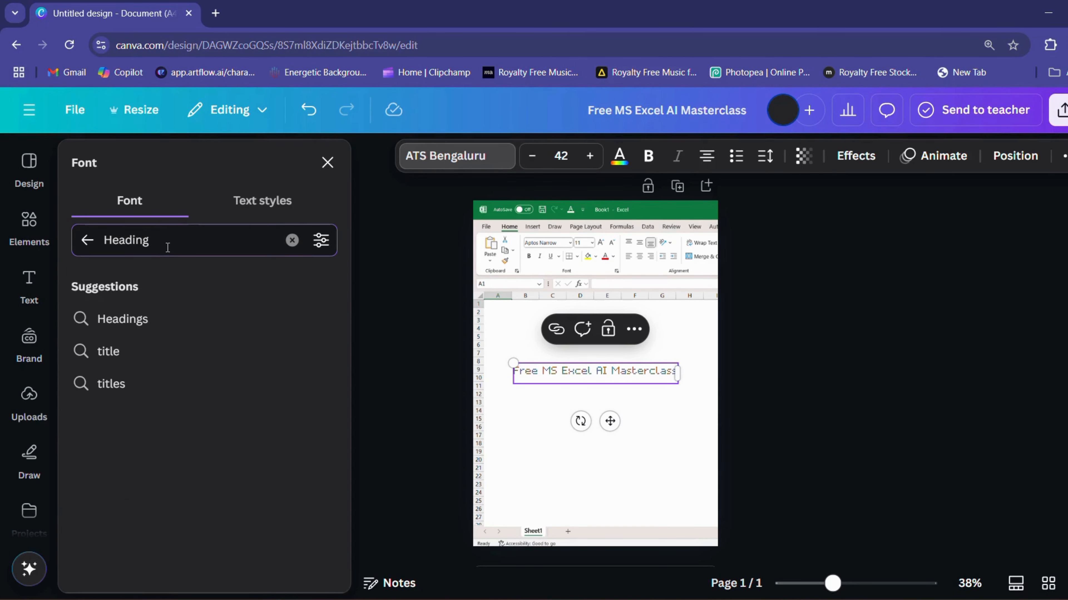
scroll(170, 406, "down", 5)
left_click(197, 368)
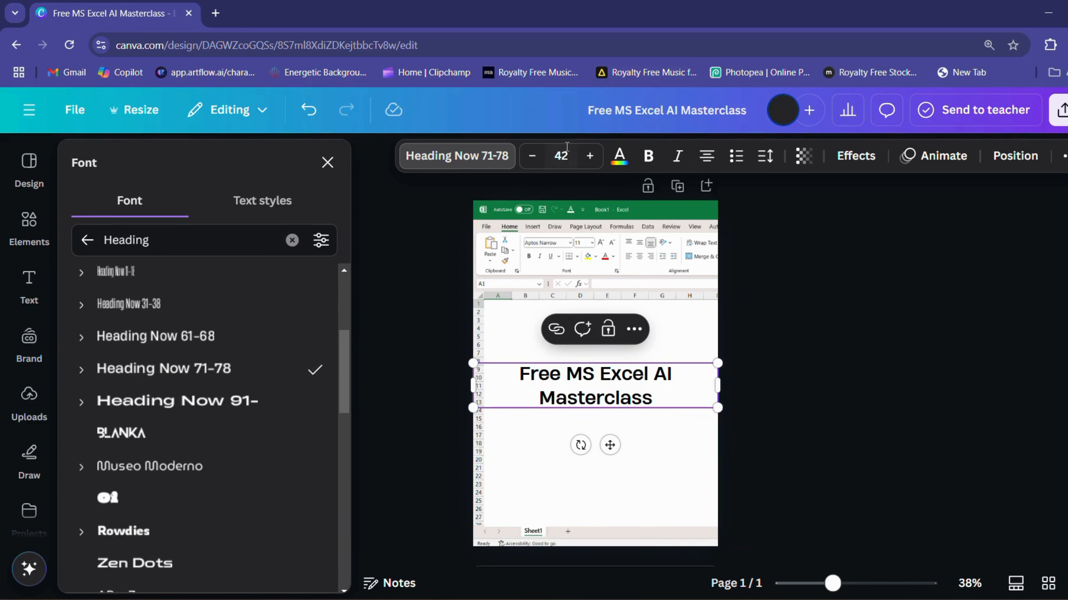
Step: Make the heading bold and resize its box to size 47.3 text wrapping after "Excel", near the top of the white area
left_click(650, 159)
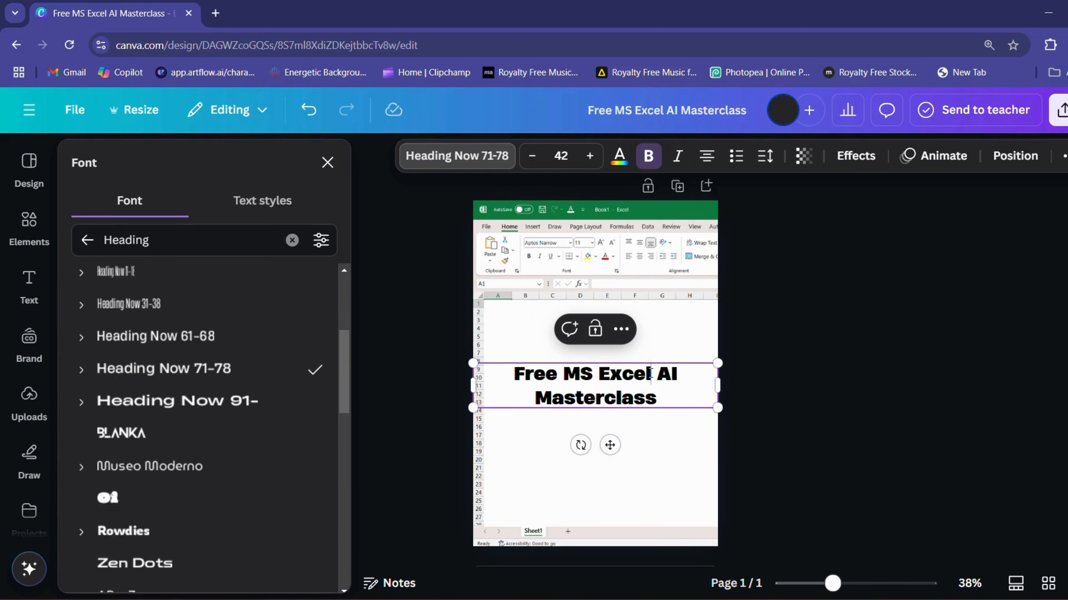
left_click_drag(721, 387, 625, 378)
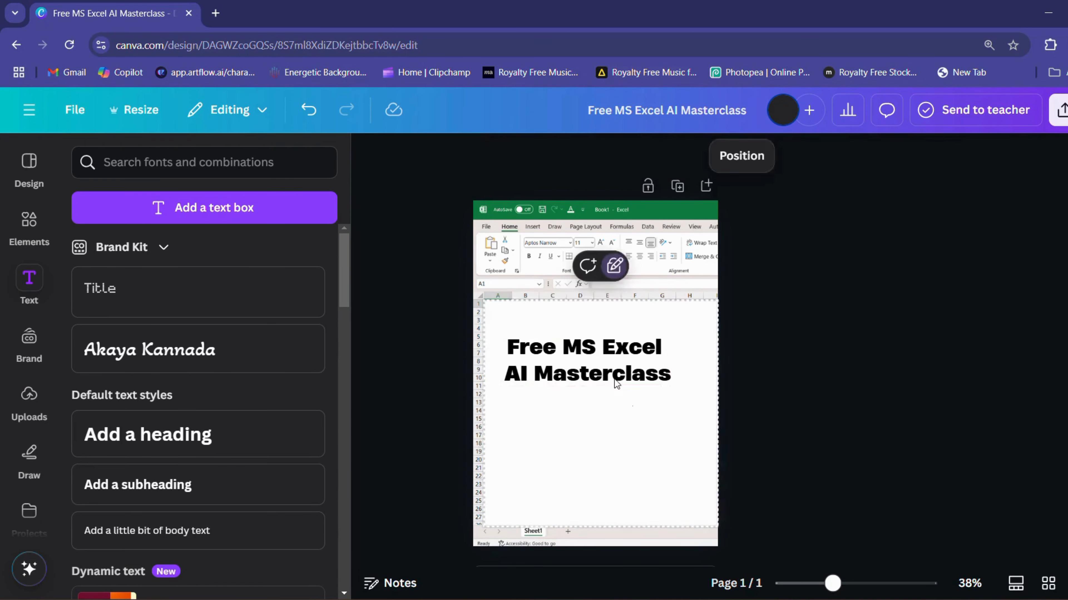
Step: Duplicate the heading text box directly below the original and replace its text with "Date-1st December"
left_click(584, 301)
double_click(593, 412)
type("Date-")
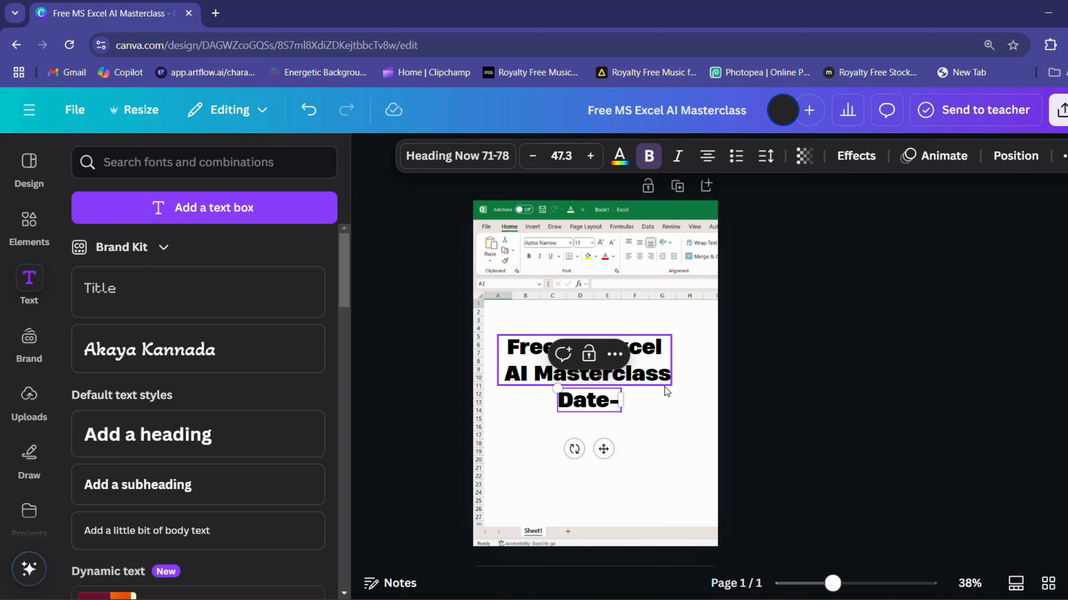
type("1st De")
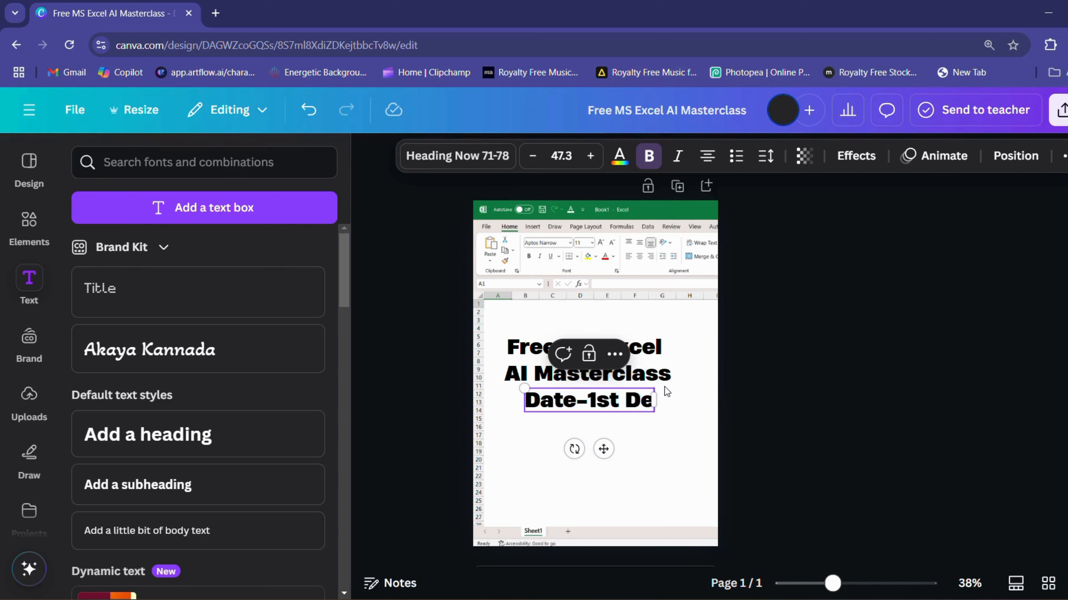
type("cember")
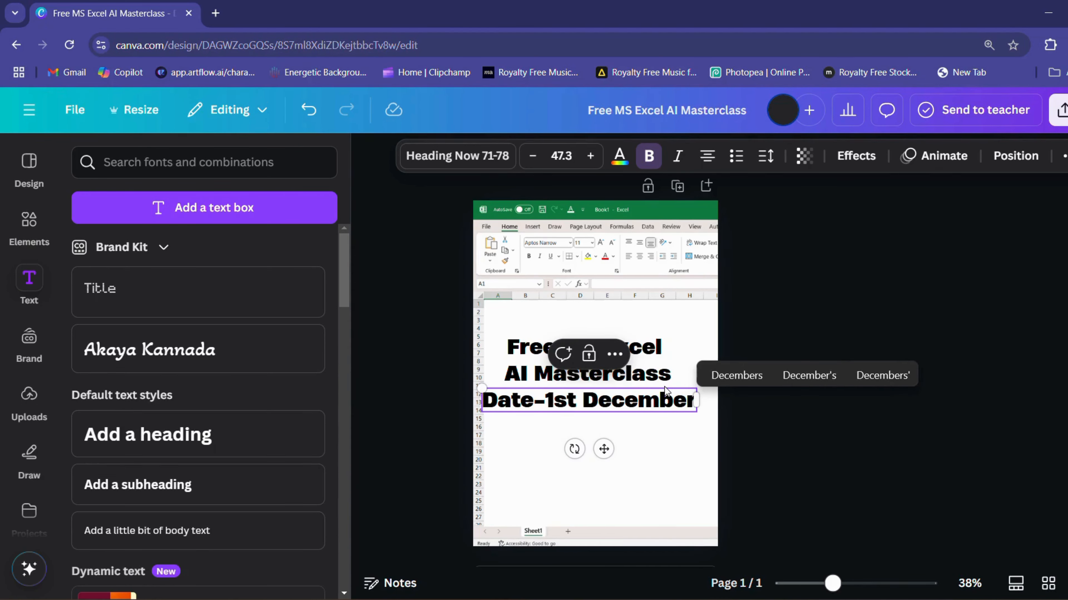
Step: Add a second line reading "Time- 2:00 PM" below the date
key("Return")
type("I")
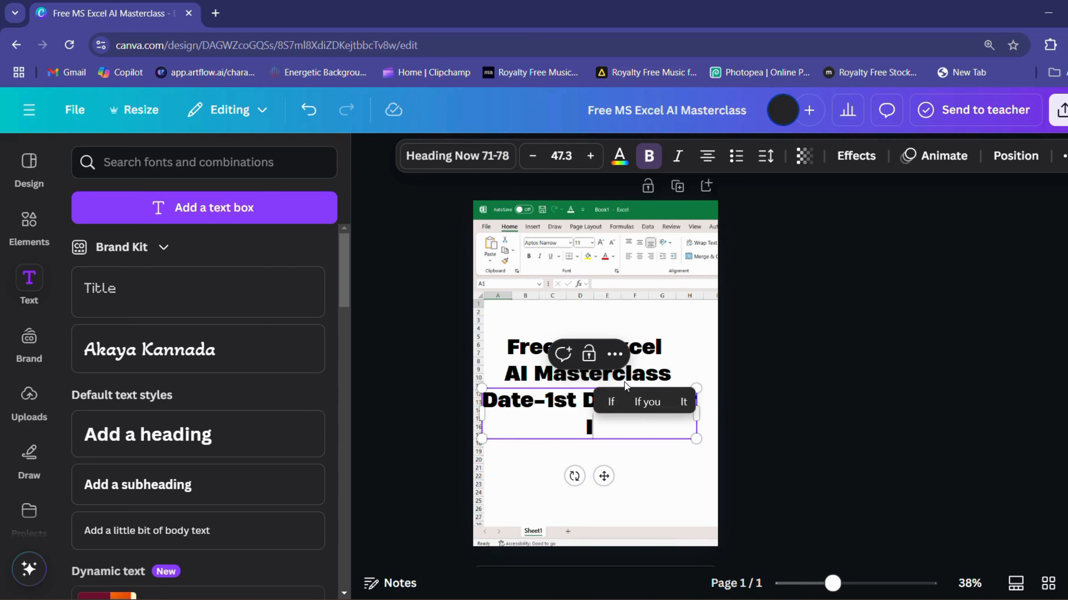
key("BackSpace")
type("R")
key("BackSpace")
type("Time")
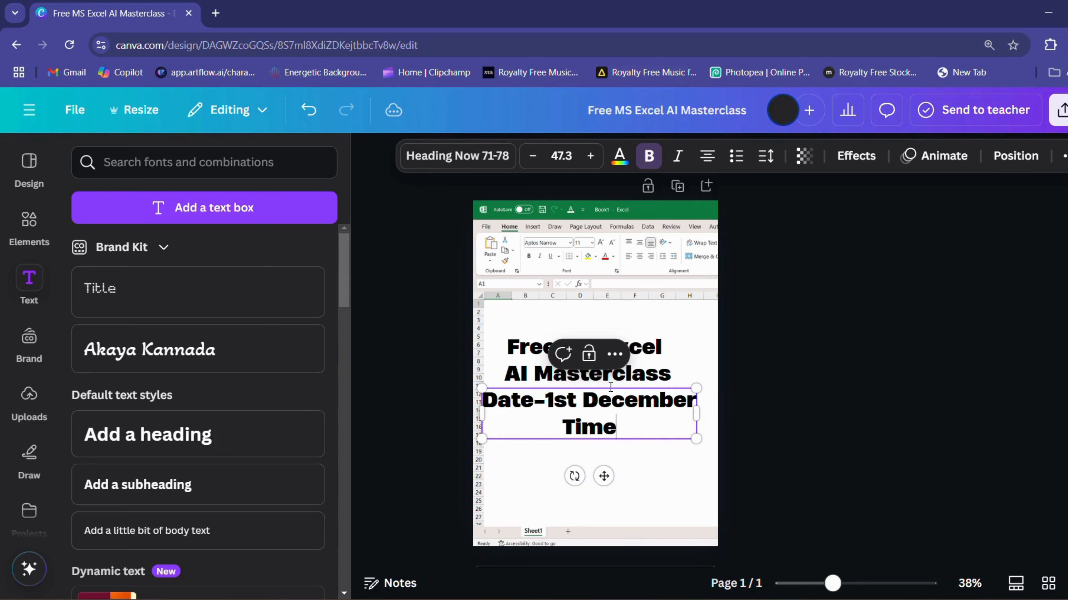
type("- 2")
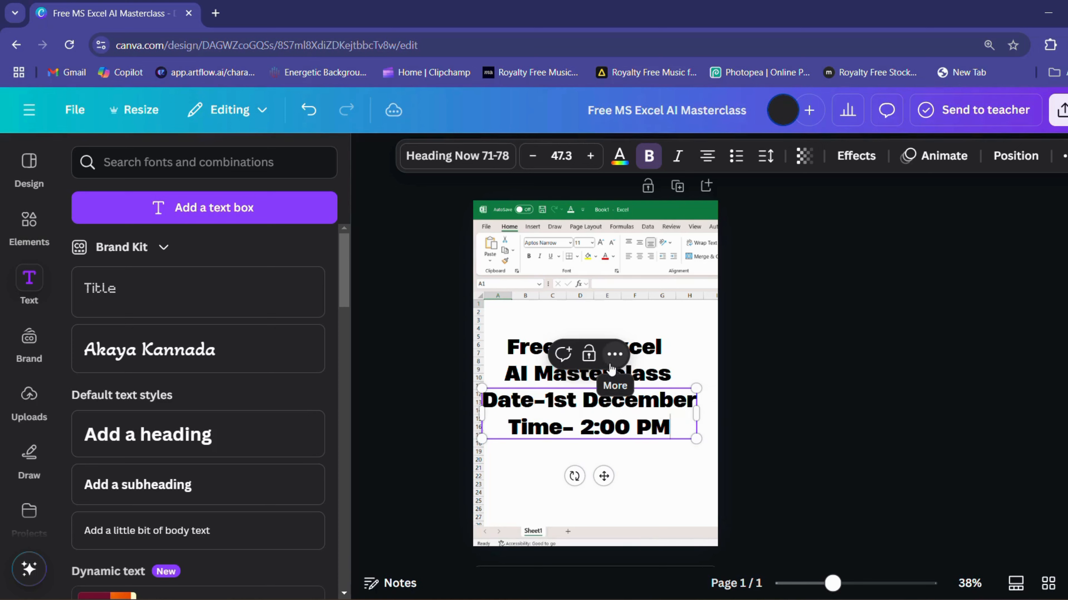
type(":00 PM")
Step: Add the line "Venue-JC Computer Classes, Main Branch" below the time and finish editing the text
key("Return")
type("Venue")
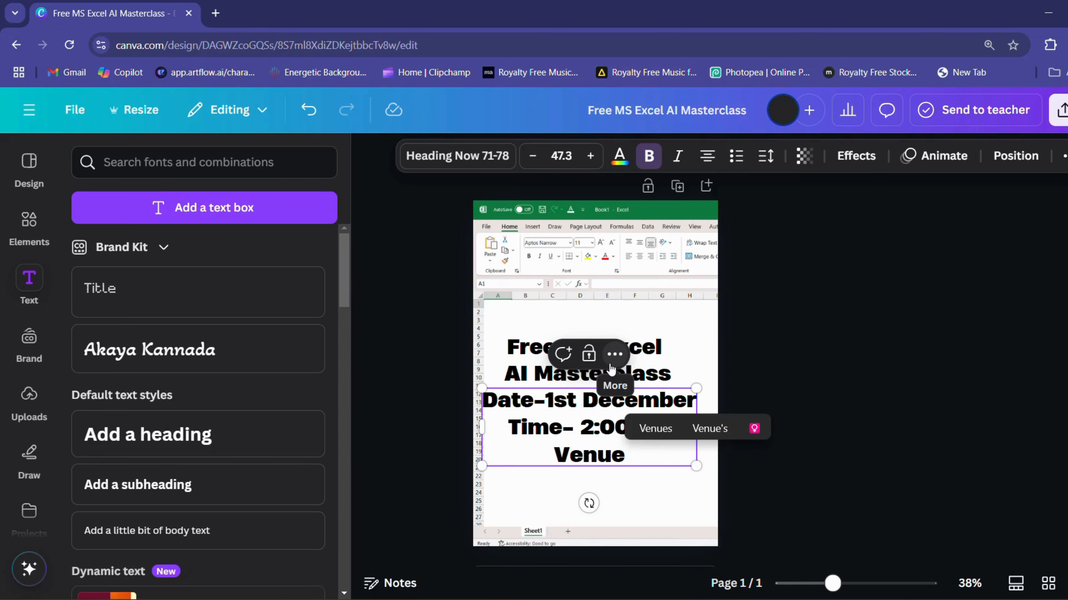
type("-JC C")
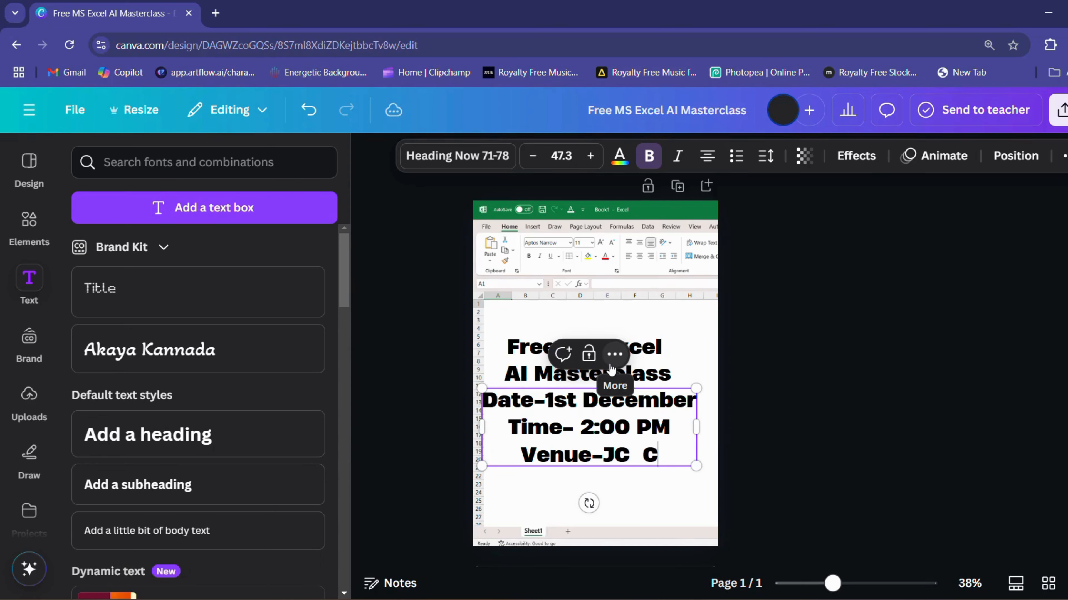
type("omputer Classes")
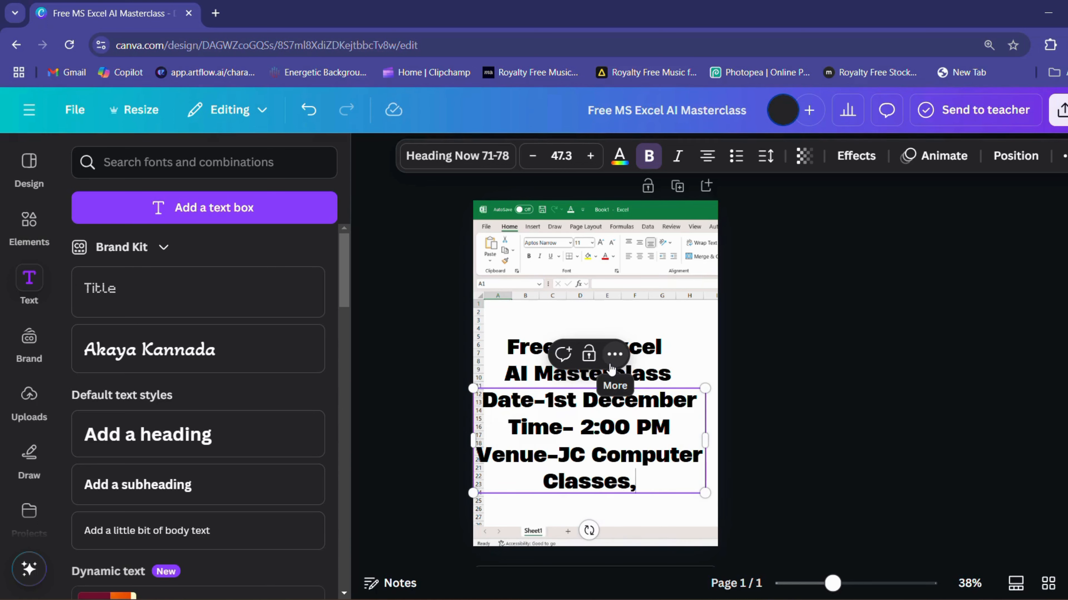
type(", Main Branch")
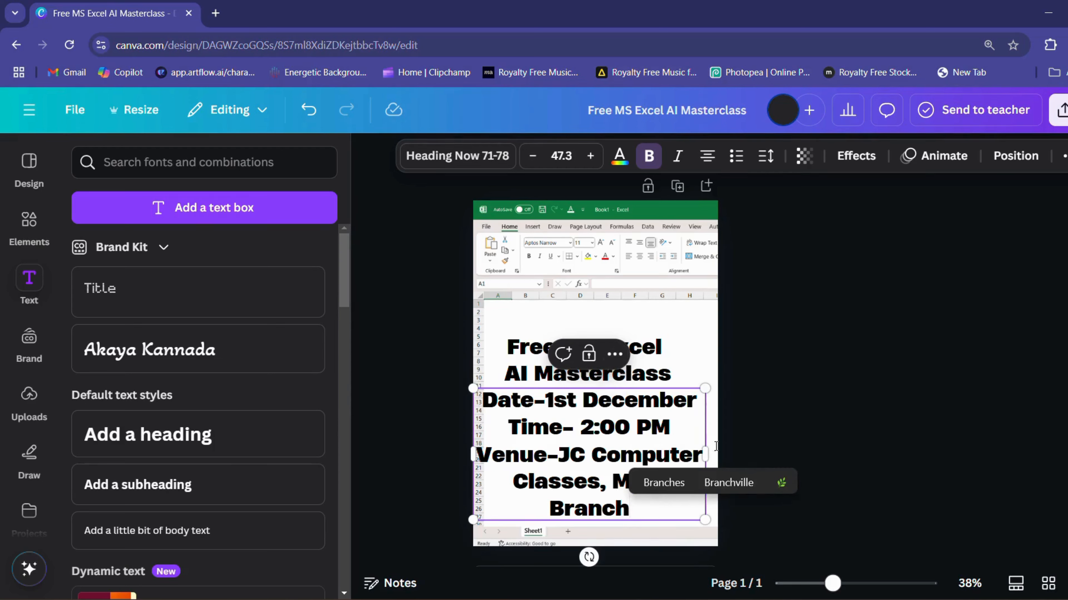
left_click(769, 397)
Step: Set the date, time and venue text to the Open Sans font and align it left
left_click(658, 377)
triple_click(657, 519)
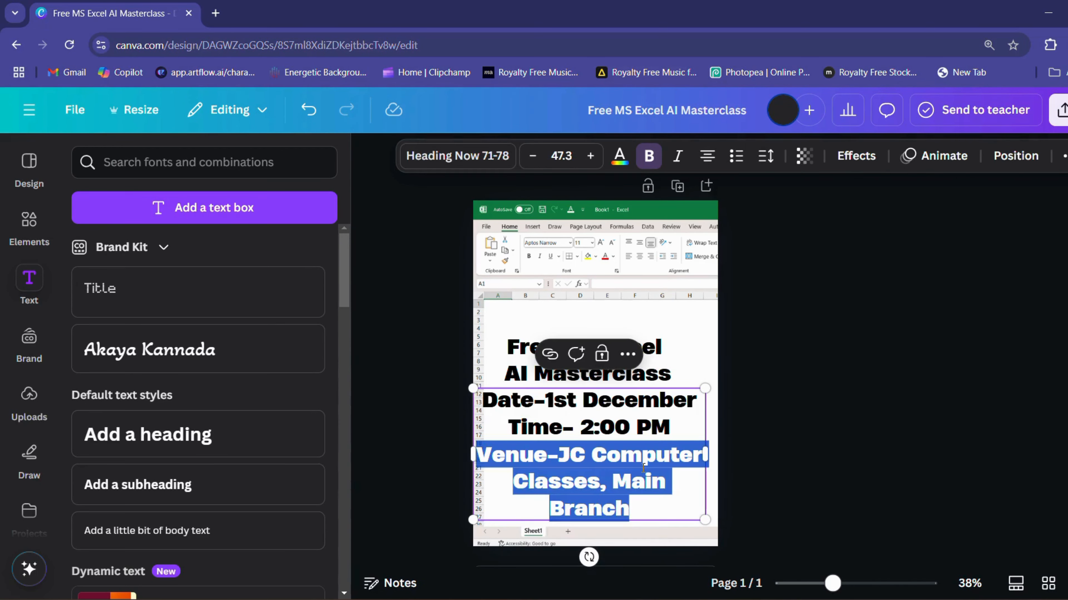
left_click_drag(657, 518, 483, 396)
left_click(484, 160)
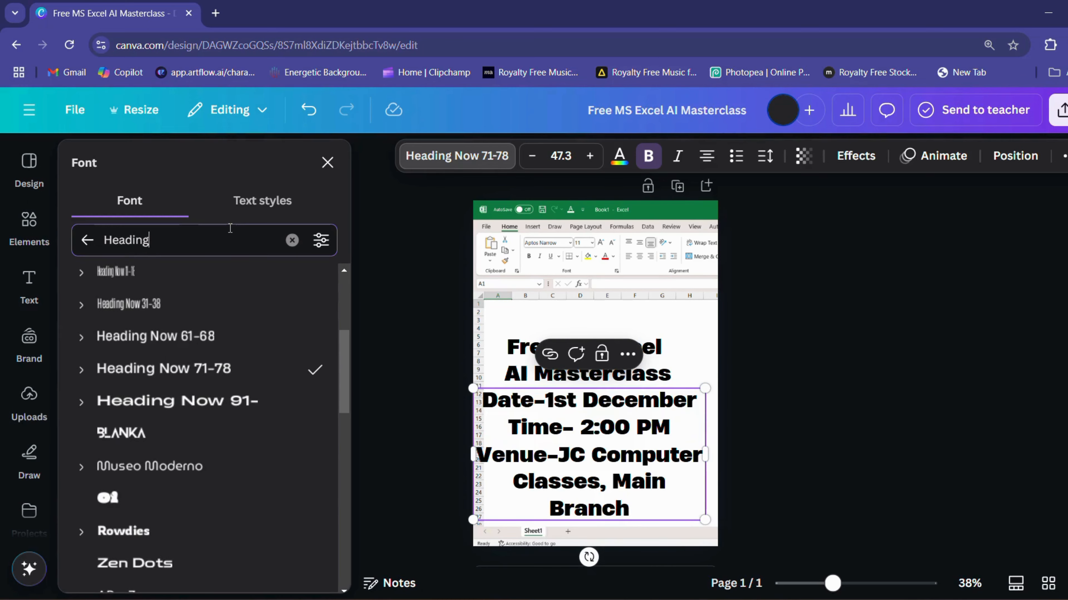
type("Open")
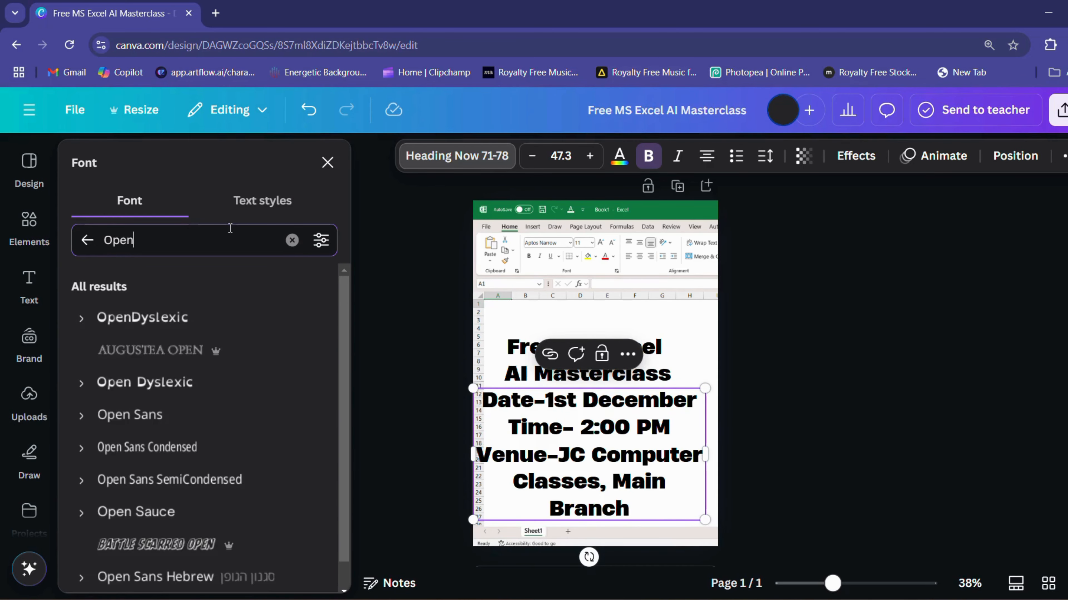
left_click(159, 416)
left_click(706, 156)
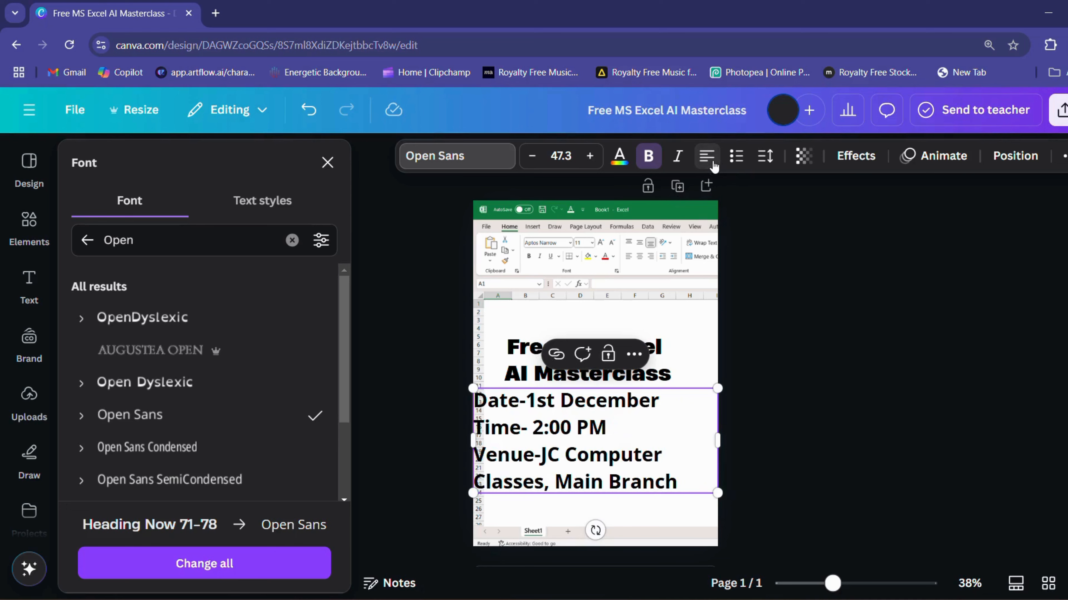
Step: Shrink the date, time and venue text and widen its box so each item fits one line directly below the heading
left_click_drag(710, 492, 573, 439)
left_click_drag(636, 422, 729, 429)
left_click_drag(597, 410, 603, 410)
Step: Colour the heading's first line "Free MS Excel" with the dark green taken from the Excel screenshot
left_click(521, 354)
triple_click(521, 352)
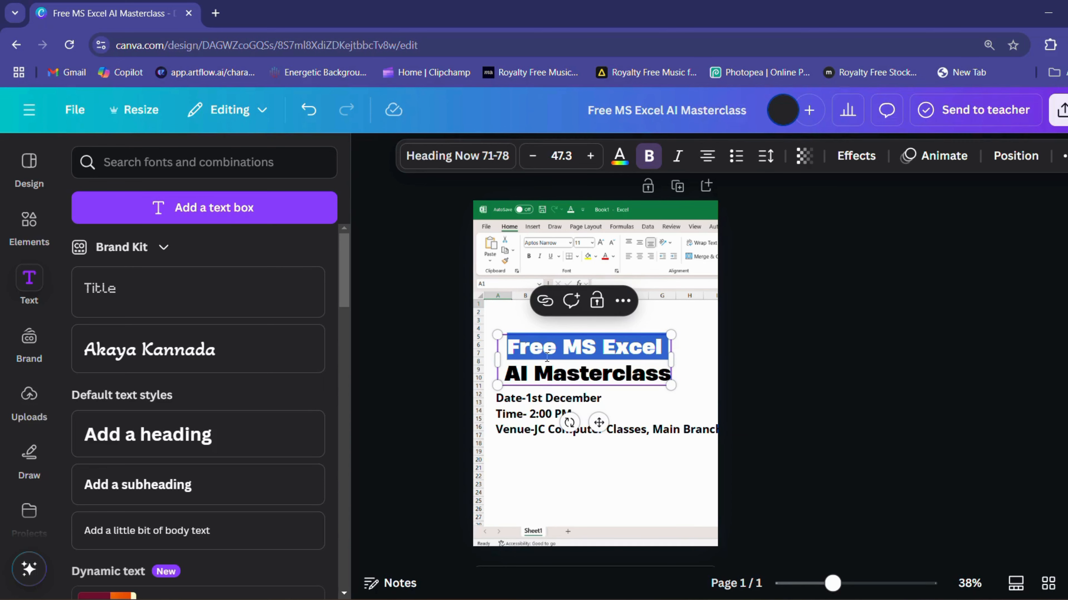
key("ctrl+a")
left_click_drag(507, 347, 662, 348)
left_click(618, 157)
left_click(218, 498)
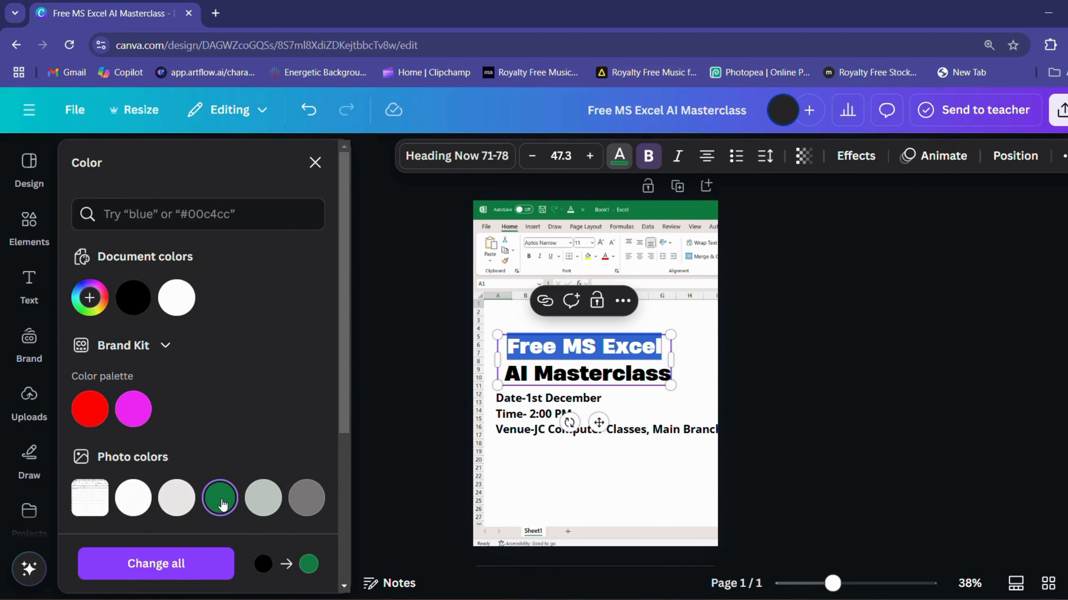
left_click(758, 375)
triple_click(645, 341)
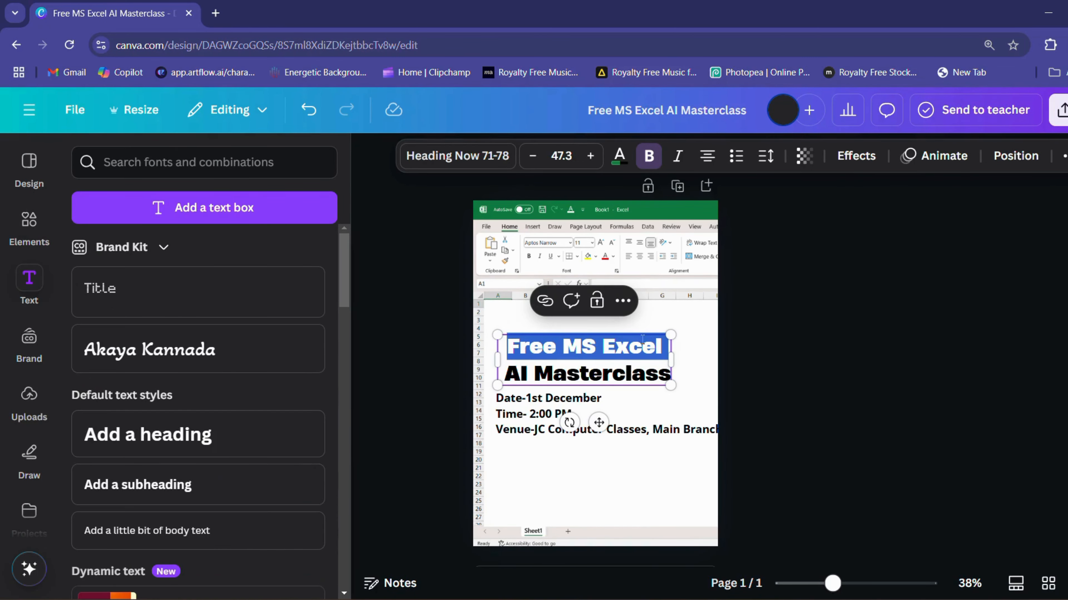
Step: Search Google for "ms excel logo" in a new browser tab
left_click(215, 13)
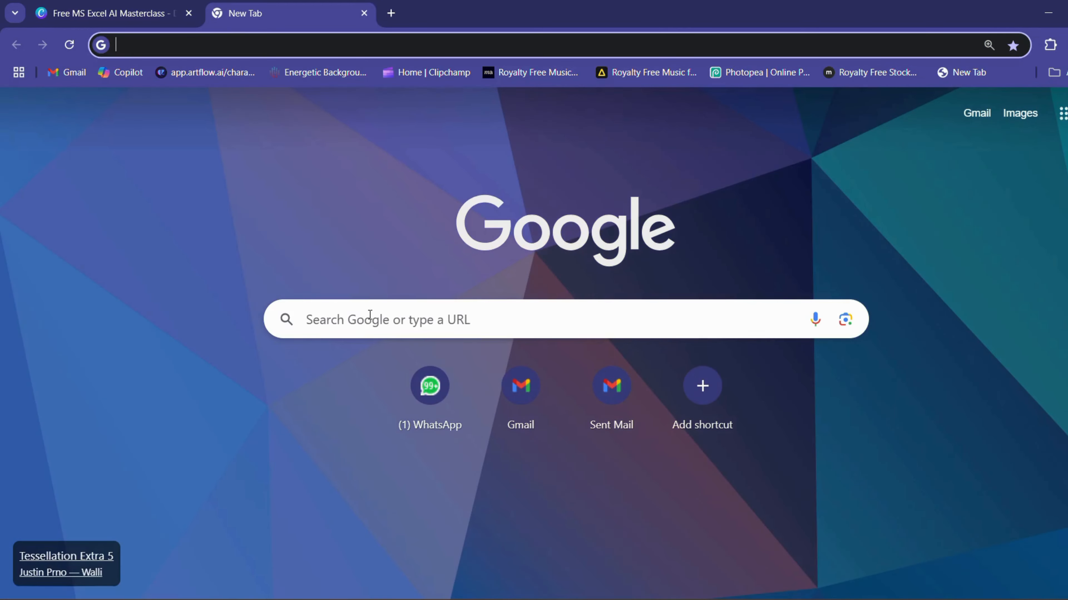
left_click(371, 321)
type("mS E")
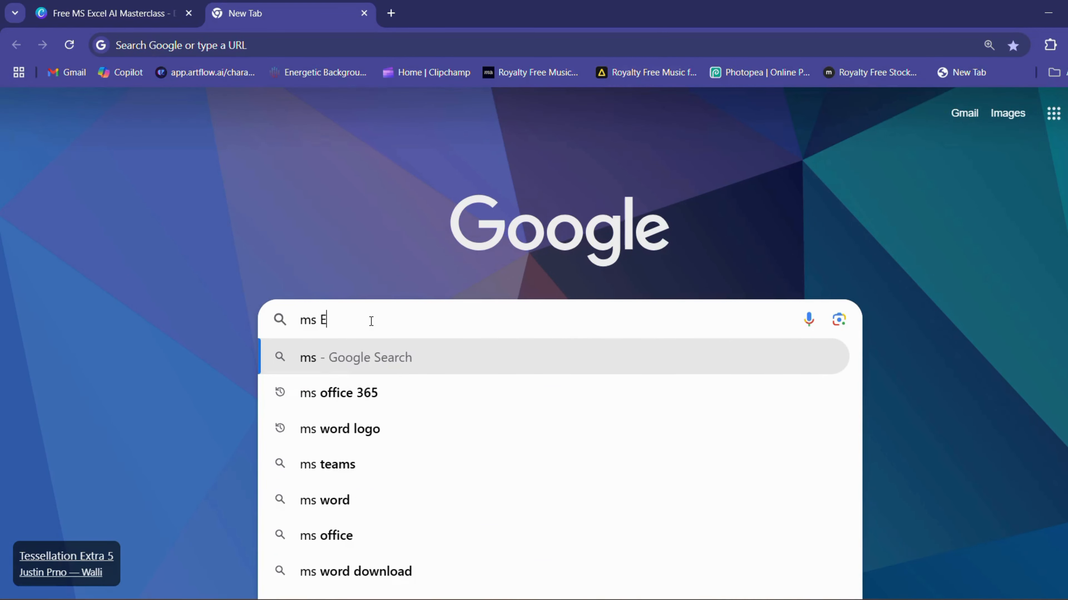
type("xcel")
key("Return")
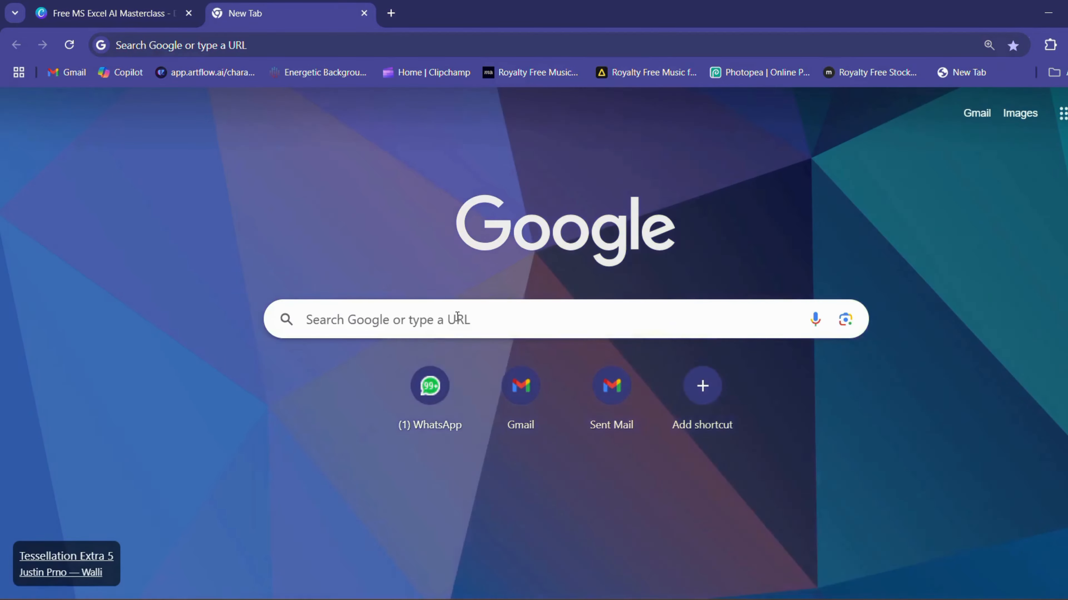
left_click(412, 320)
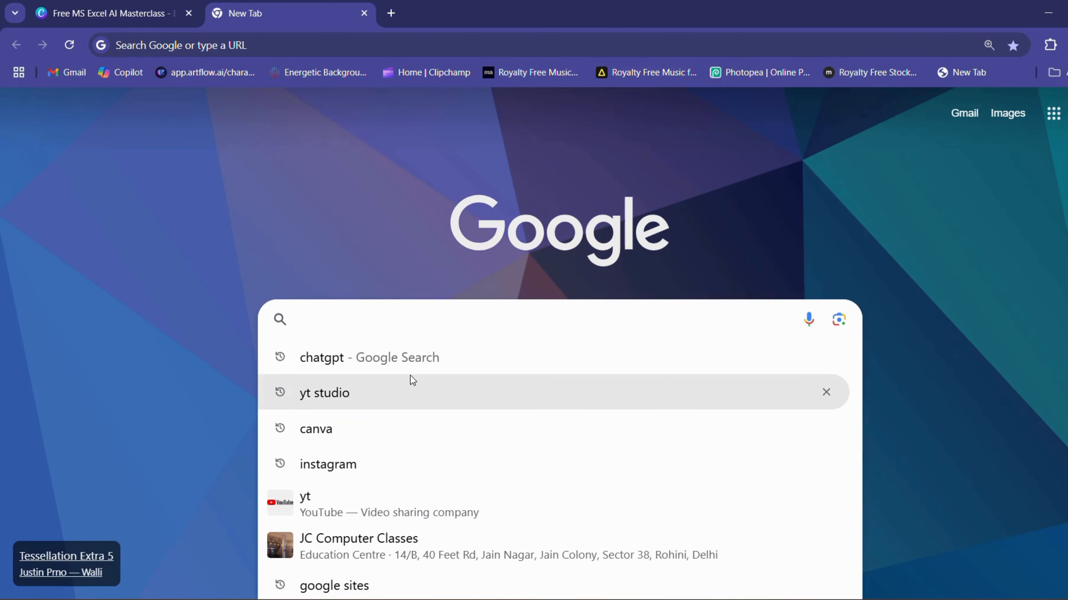
type("MS Excel Log")
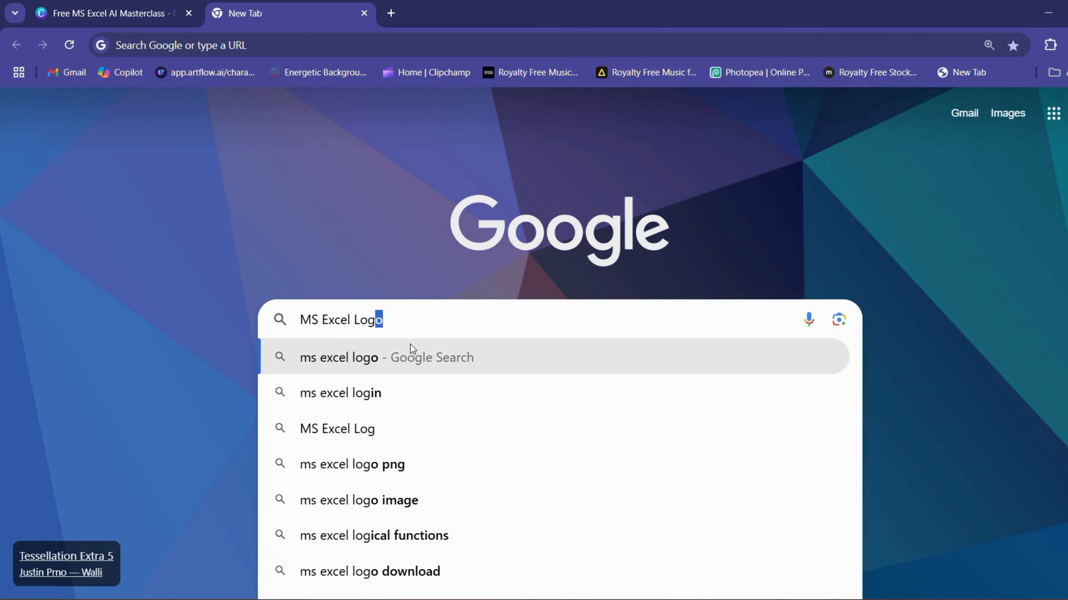
type("o")
key("Return")
left_click(142, 189)
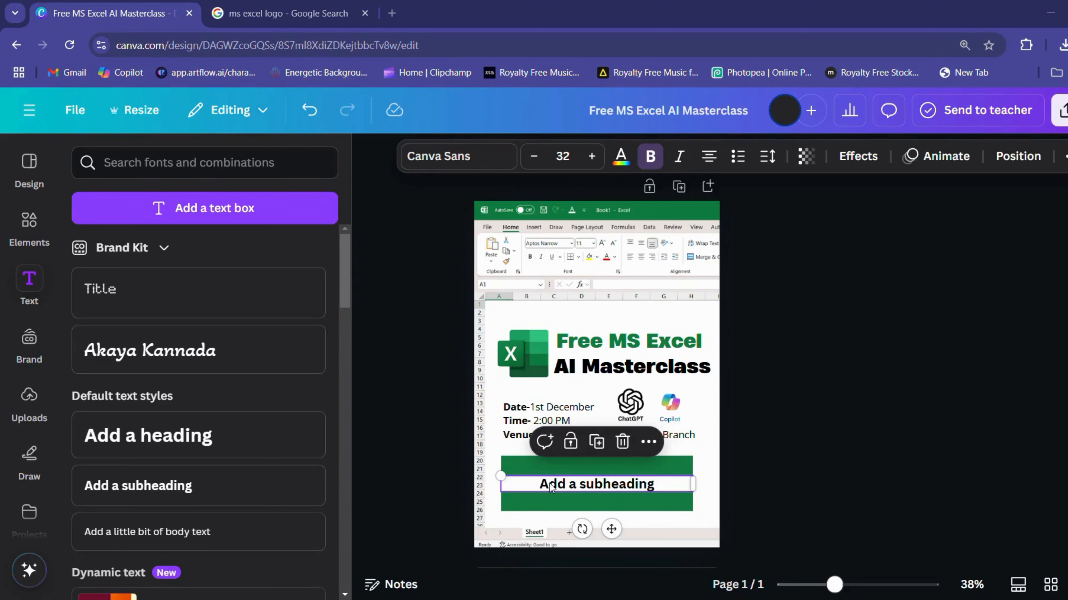
Step: Replace the placeholder subheading over the green bars with "Only 50 Seats available!"
double_click(562, 480)
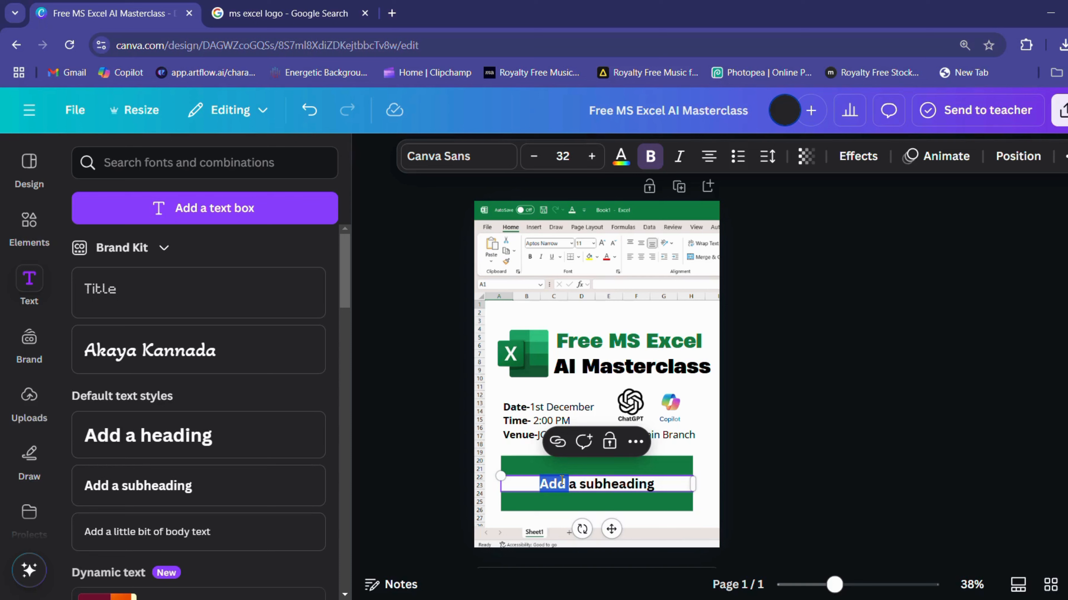
type("O")
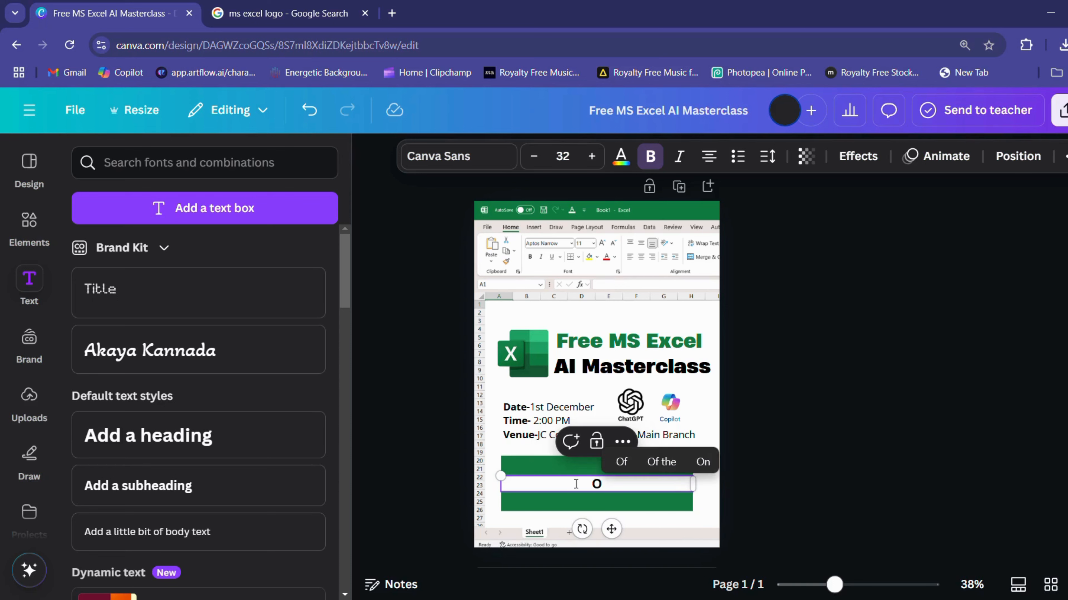
type("nly 50 sea")
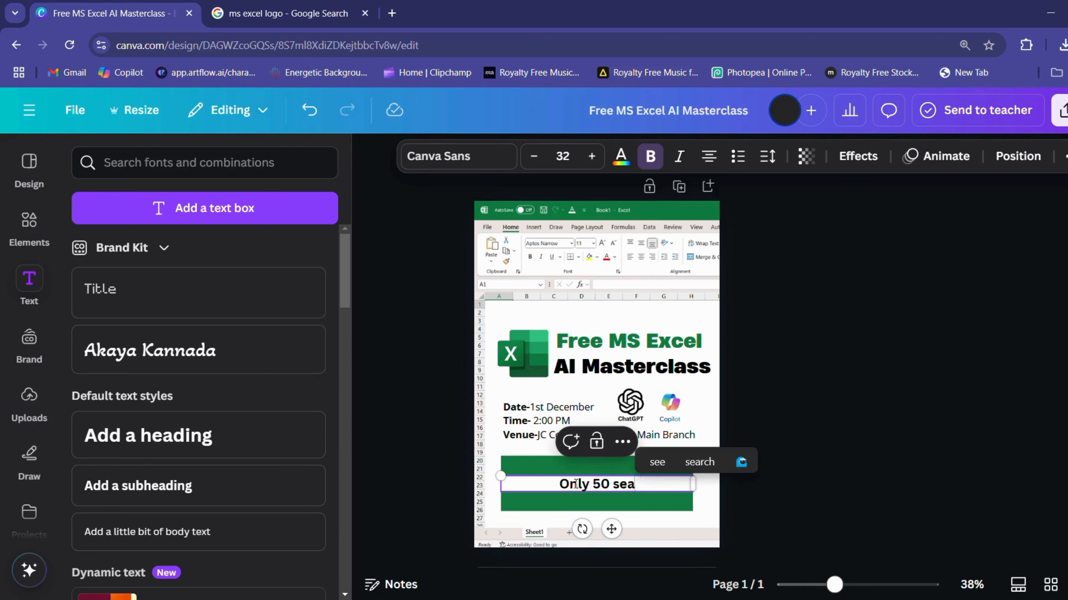
type("ts available!")
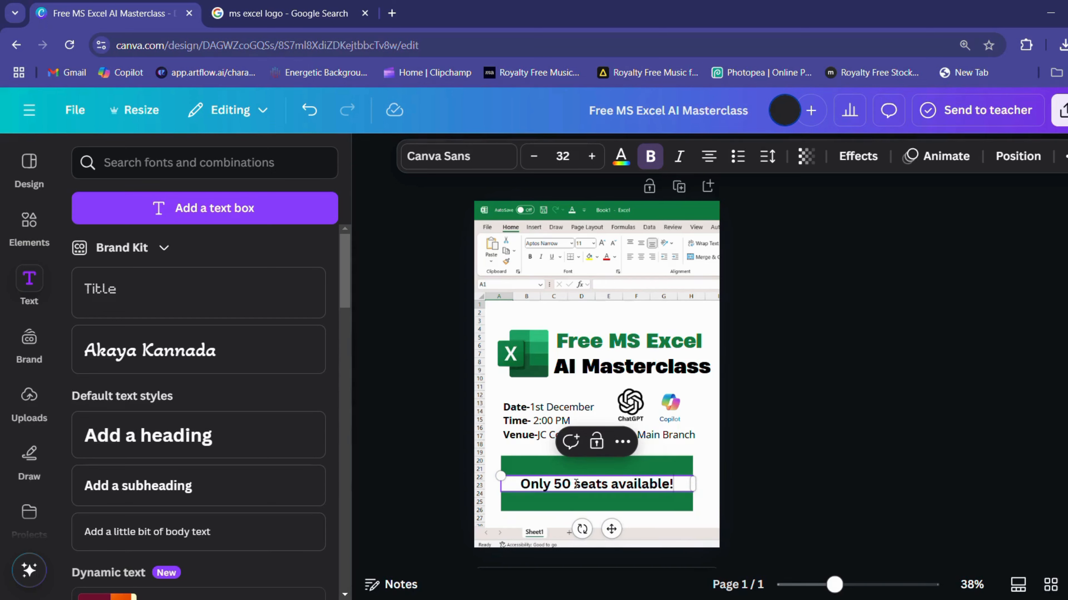
double_click(638, 485)
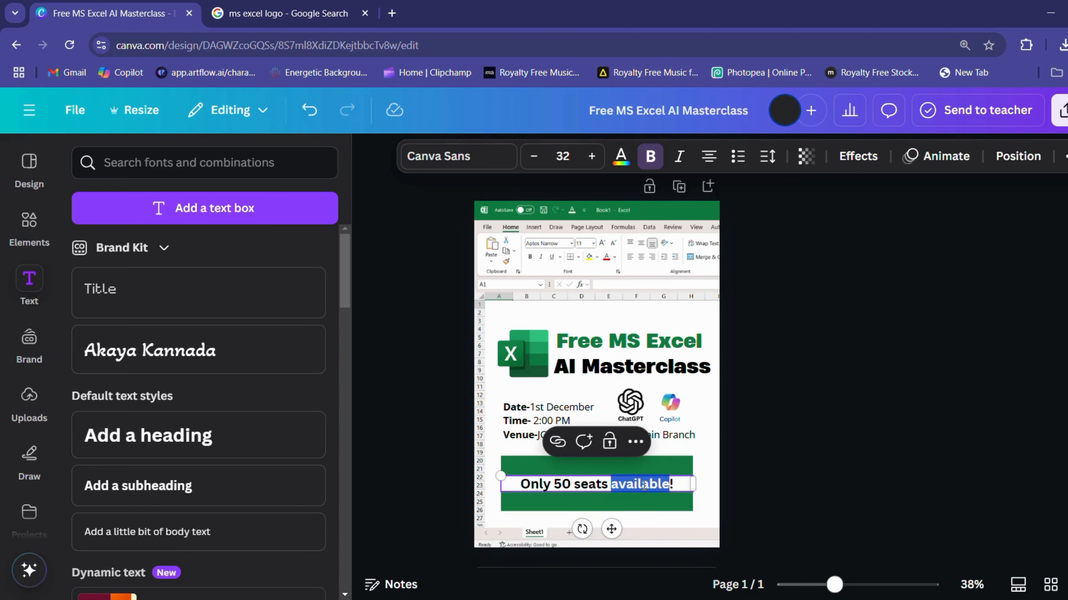
left_click(576, 485)
type("S")
Step: Change the colour of the "Only 50 Seats available!" text to white
triple_click(634, 490)
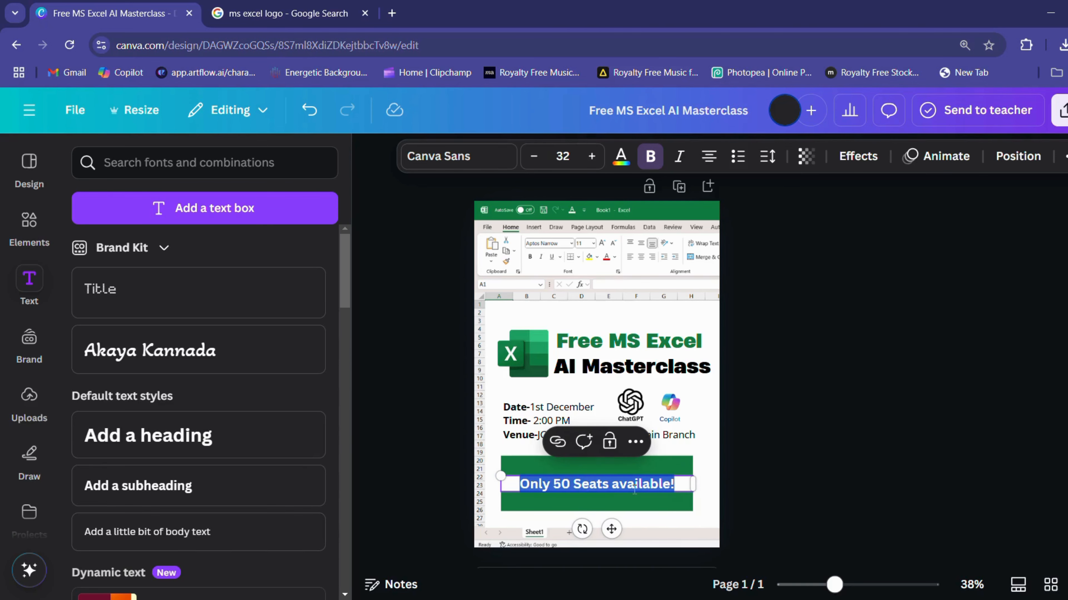
left_click(620, 157)
left_click(234, 306)
left_click(643, 482)
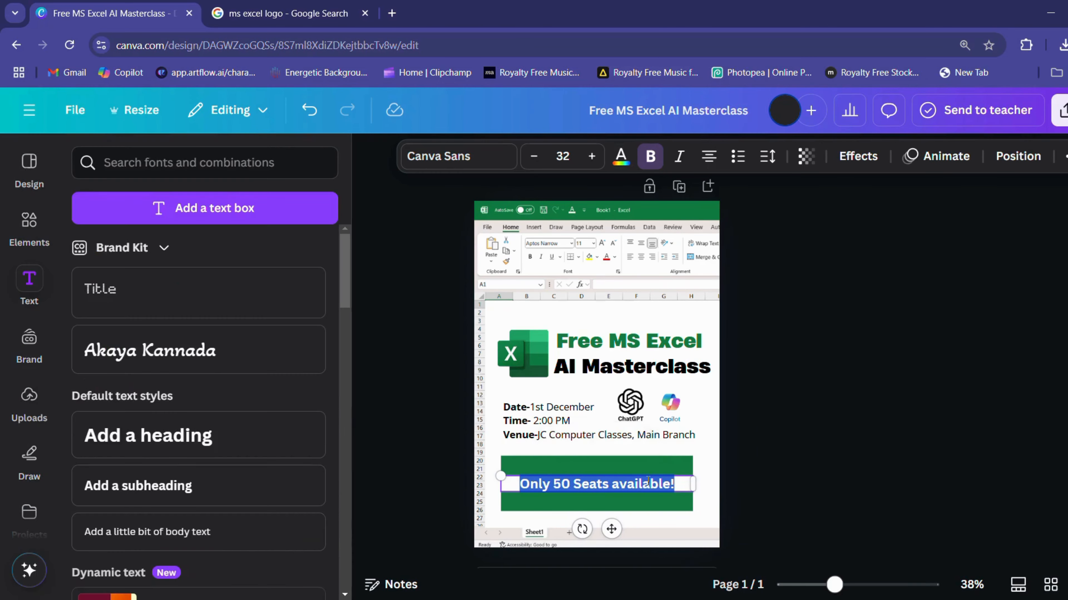
left_click(711, 492)
Step: Fit the seats text at size 30.3 on the upper green bar and place a duplicate on the lower green bar
left_click(647, 480)
left_click_drag(647, 480, 678, 475)
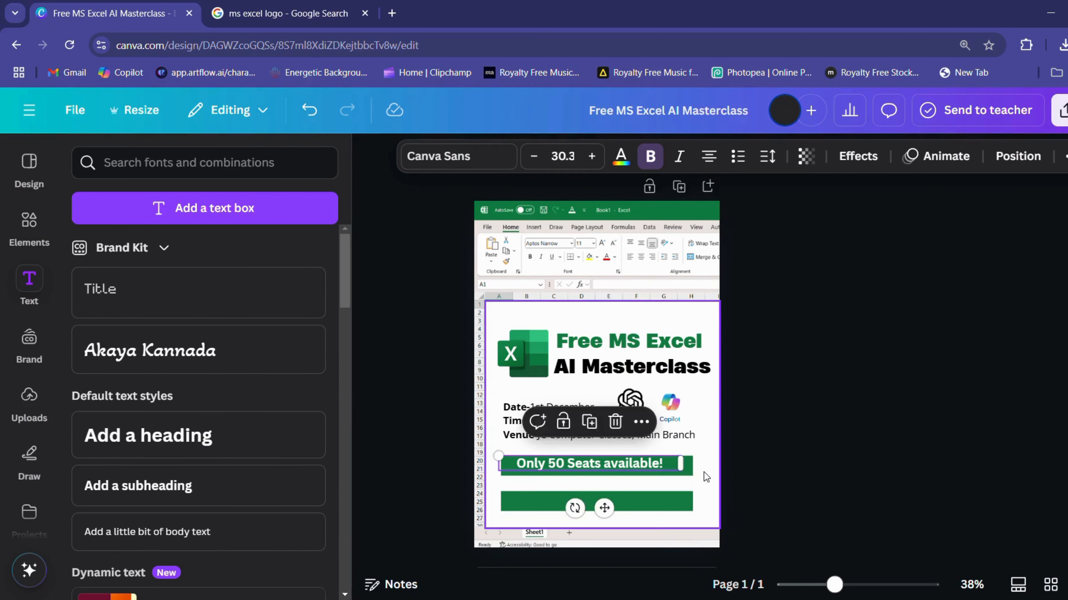
left_click(659, 469)
left_click_drag(605, 459, 588, 499)
left_click(625, 470)
left_click(589, 424)
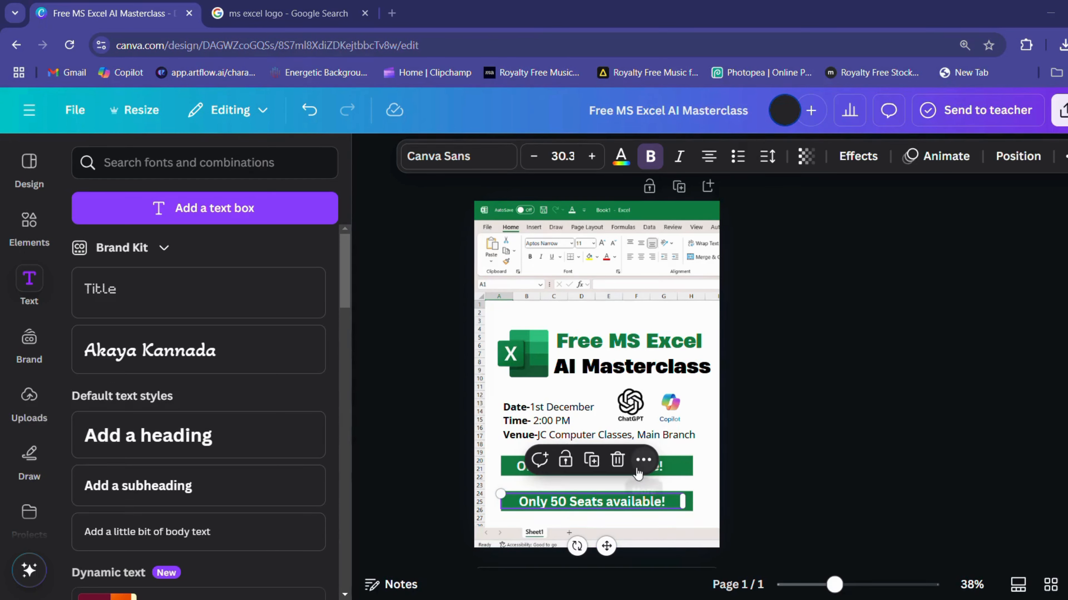
Step: Replace the text on the lower green bar with "Book your spot now." and finish editing
double_click(637, 506)
type("Book")
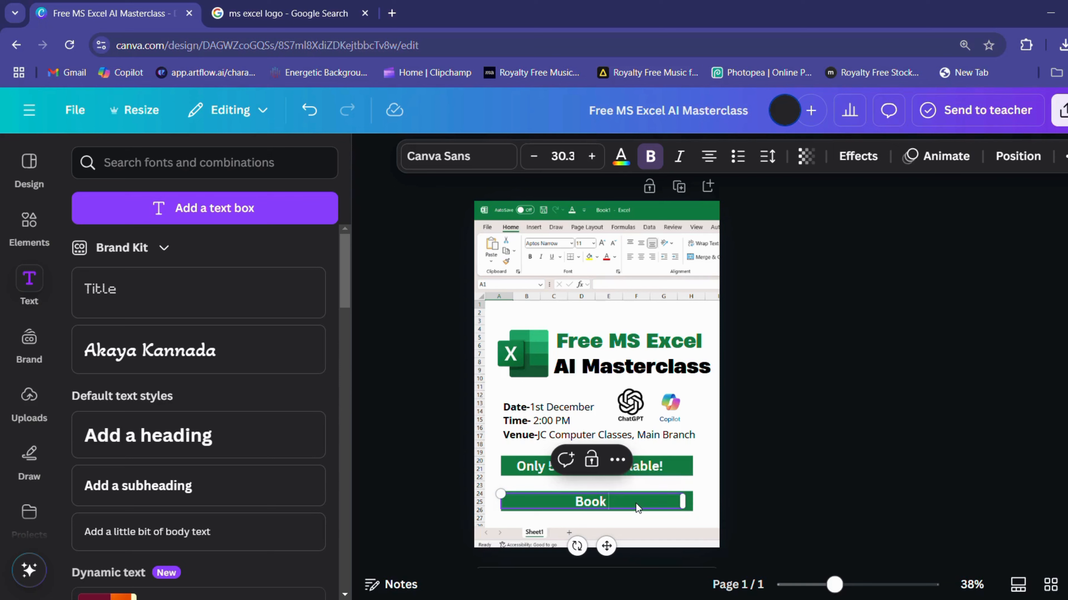
type(" your spot now")
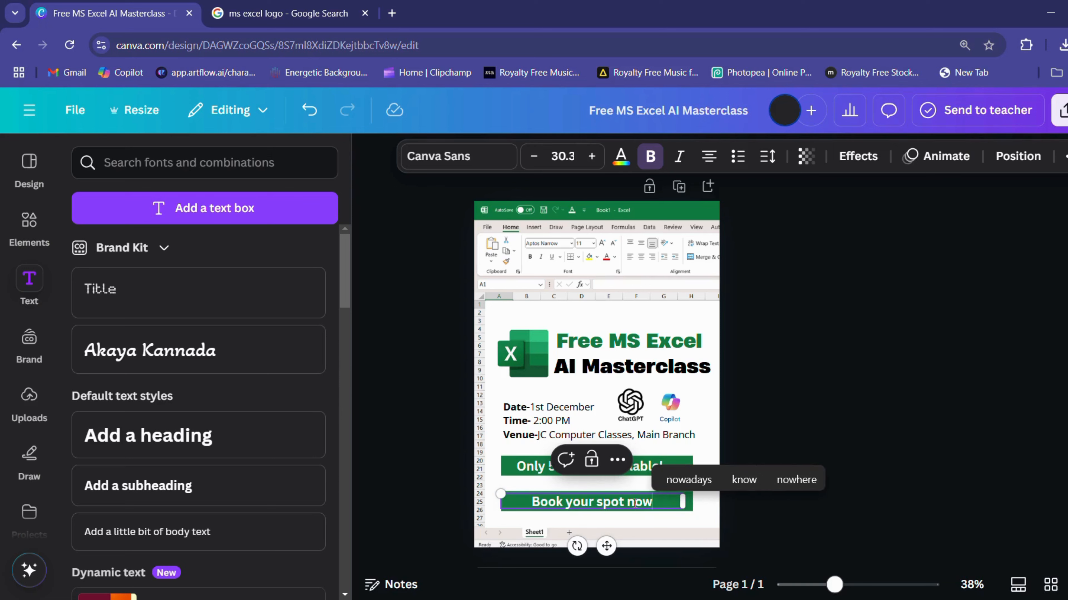
left_click(630, 503)
type(".")
key("Escape")
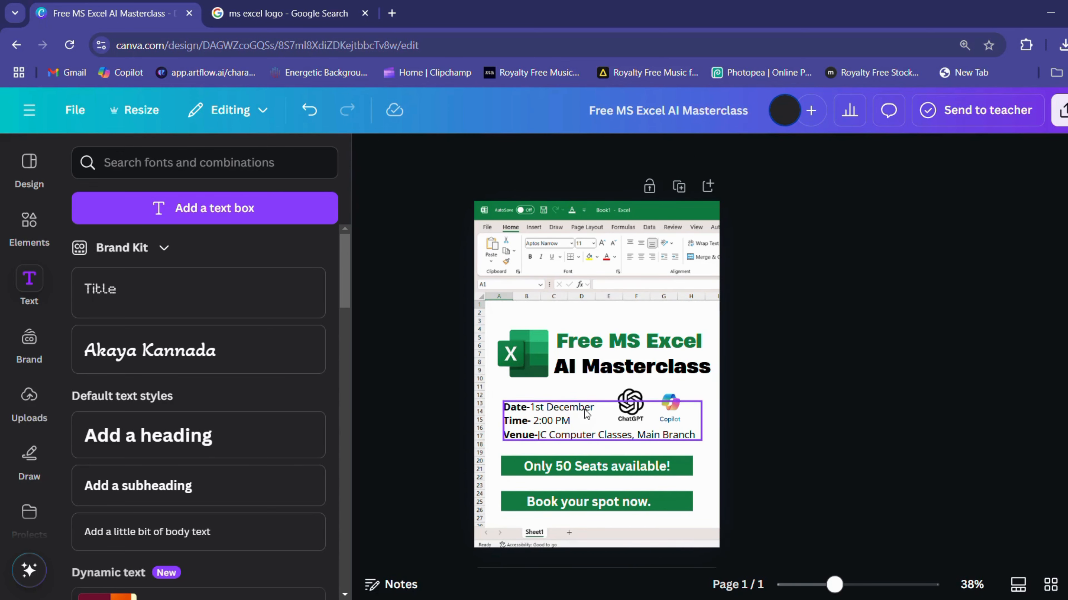
Step: Duplicate the date, time and venue text box above the heading and replace its text with "JC Computer Classes"
left_click_drag(587, 414, 622, 322)
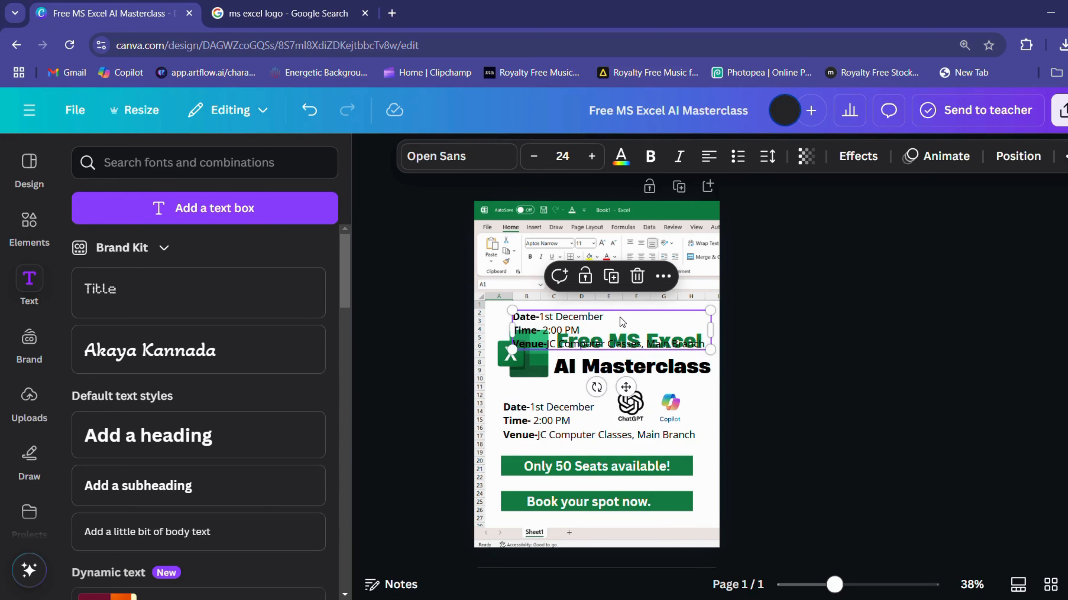
double_click(621, 318)
type("JC Com")
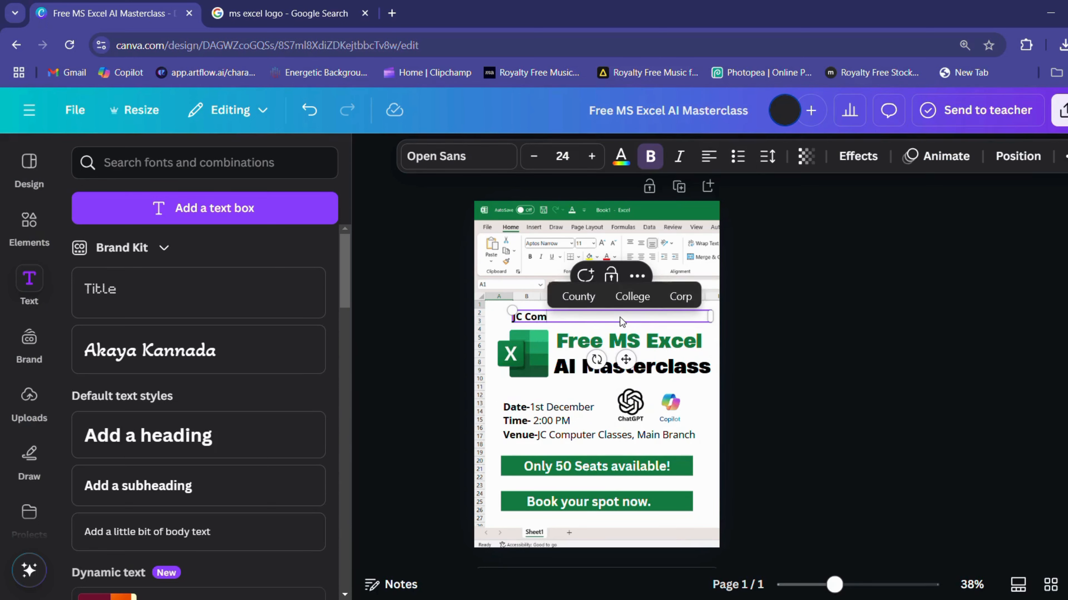
type("puter Classes")
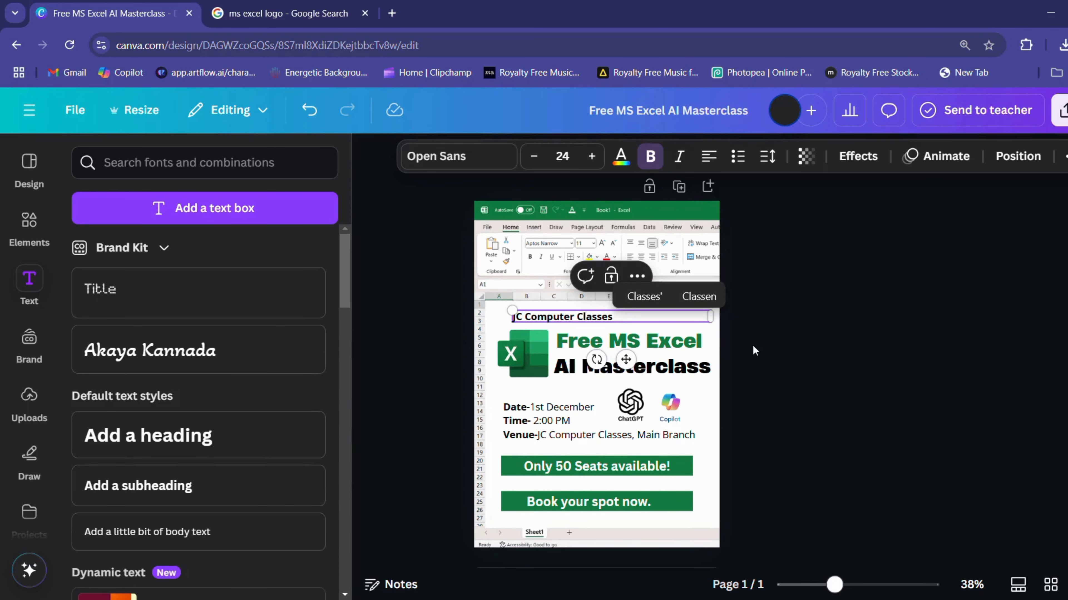
left_click(755, 350)
Step: Shrink the "JC Computer Classes" text to size 17.9 and position it inside the formula bar of the Excel screenshot
left_click_drag(566, 318, 669, 285)
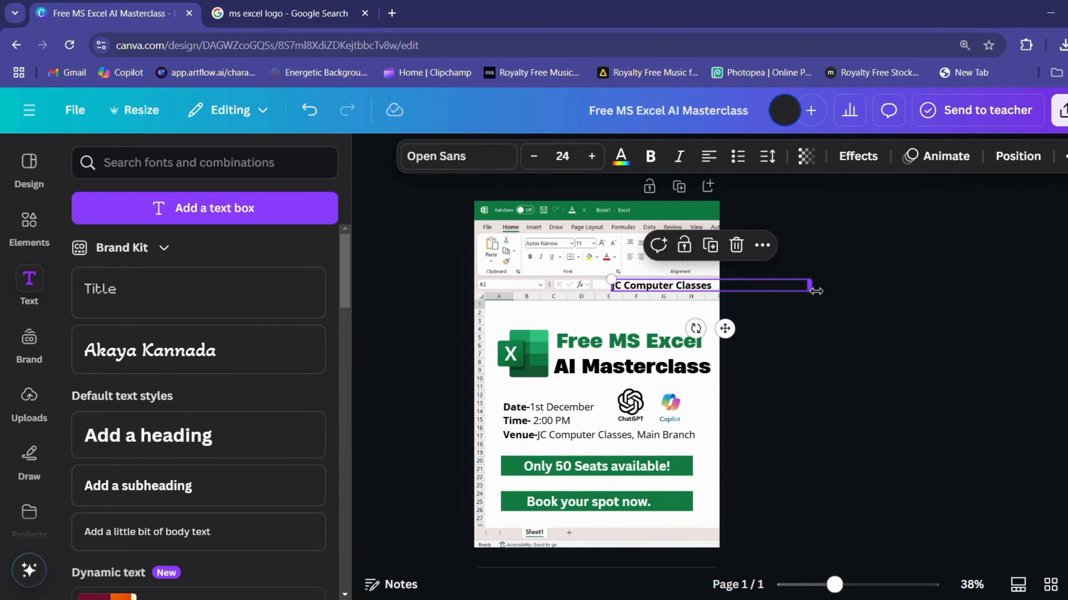
left_click_drag(811, 291, 793, 289)
left_click(810, 315)
left_click_drag(683, 282, 673, 280)
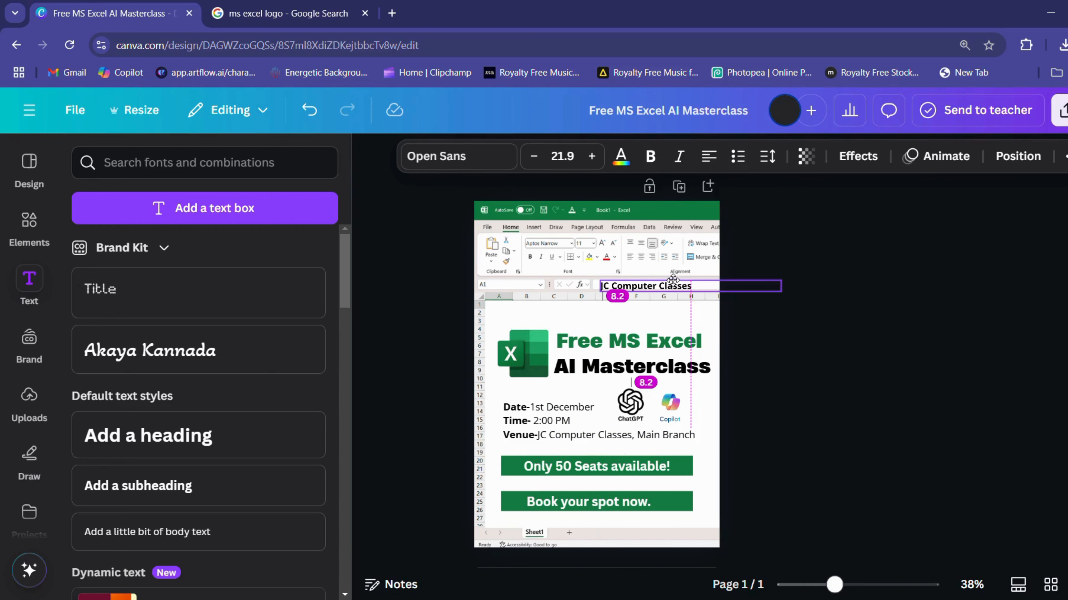
scroll(673, 280, "up", 5)
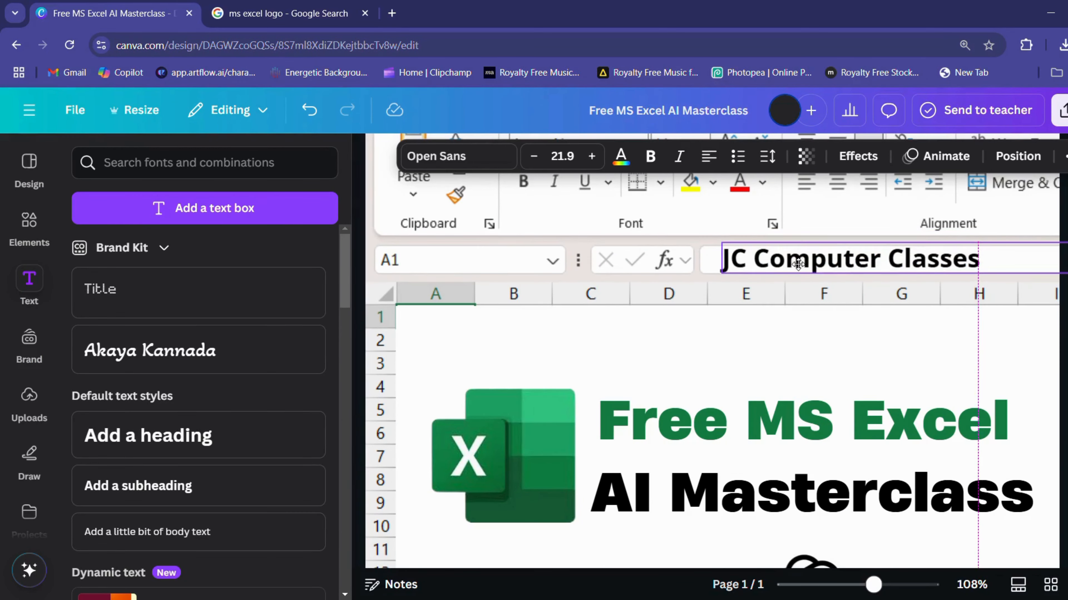
left_click_drag(797, 264, 789, 270)
left_click_drag(715, 248, 787, 260)
left_click(841, 322)
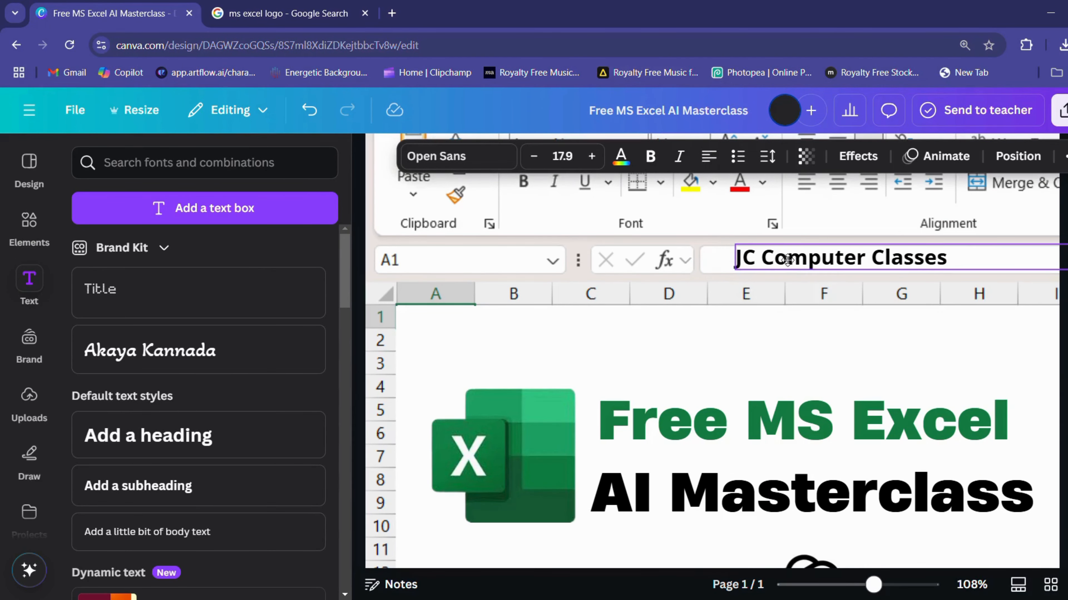